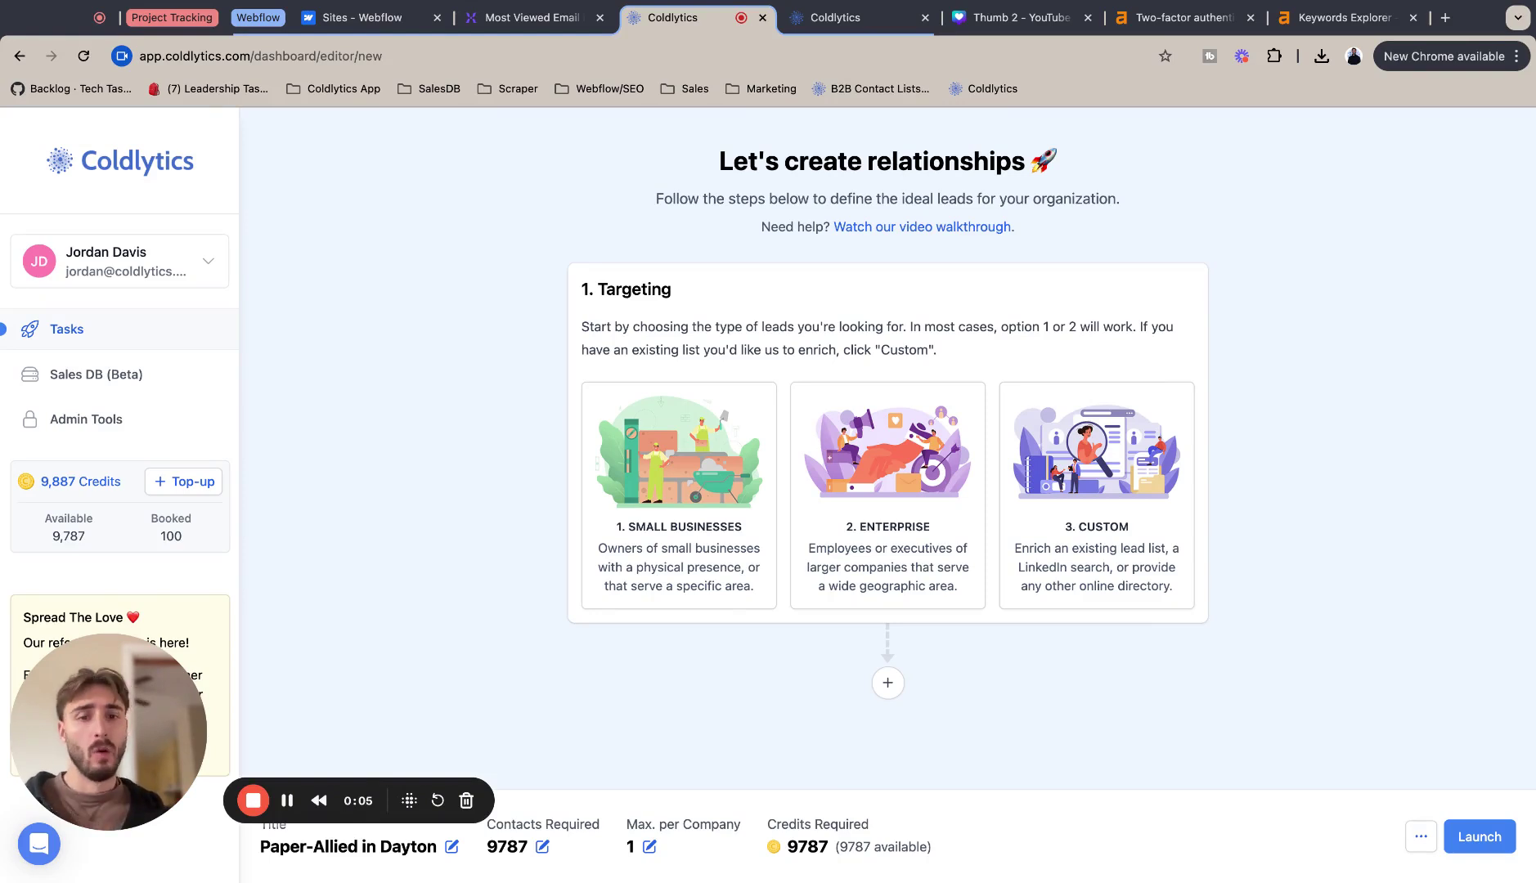
Choose Small Businesses as the lead type and select Dayton, OH, USA as the location
click(685, 431)
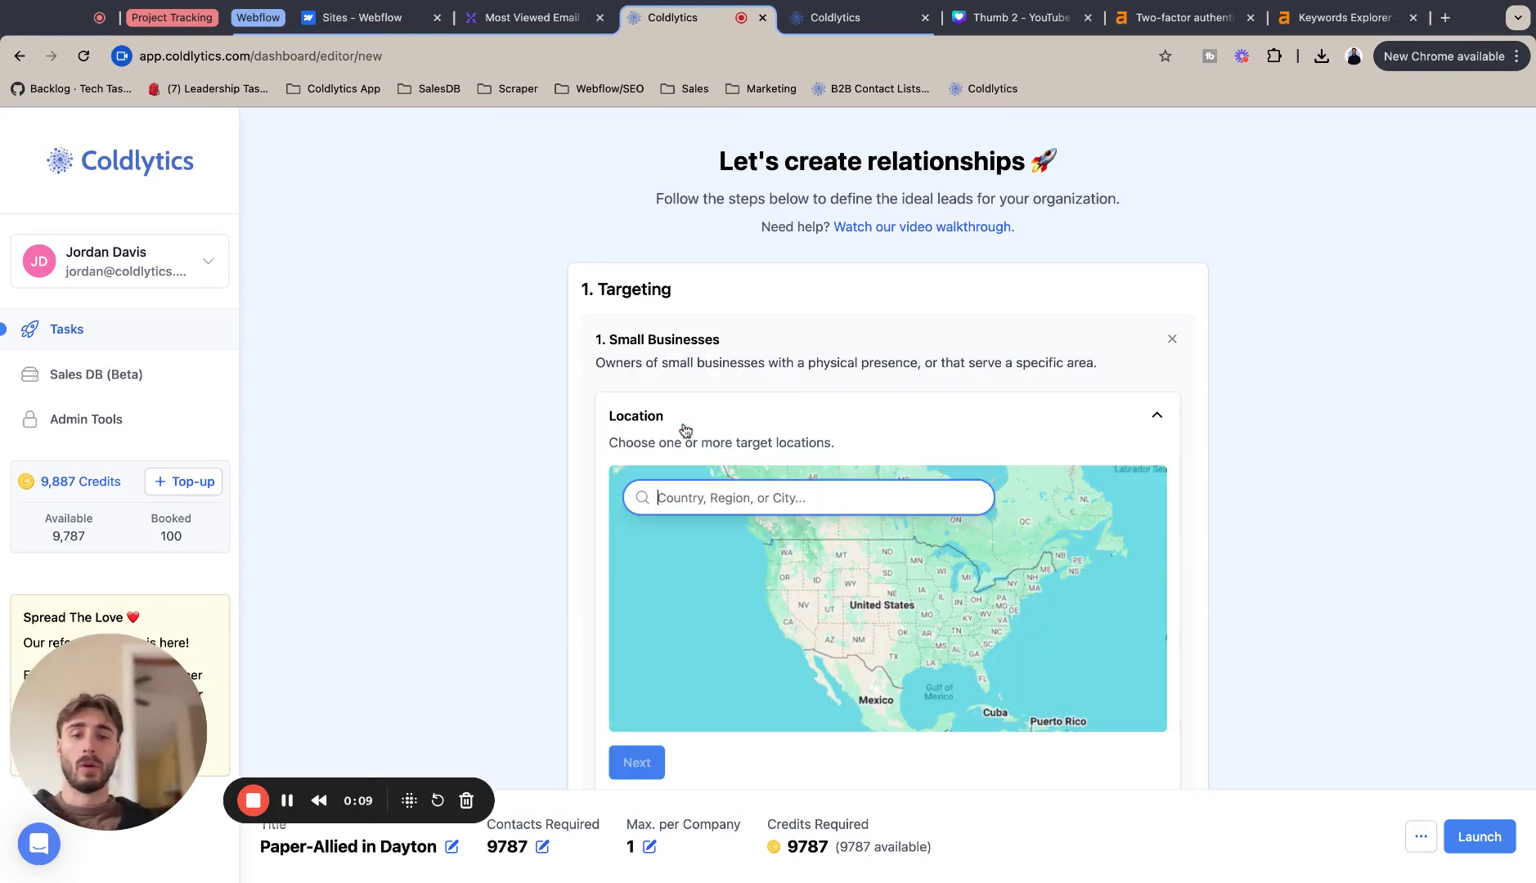
scroll(727, 494, down, 1)
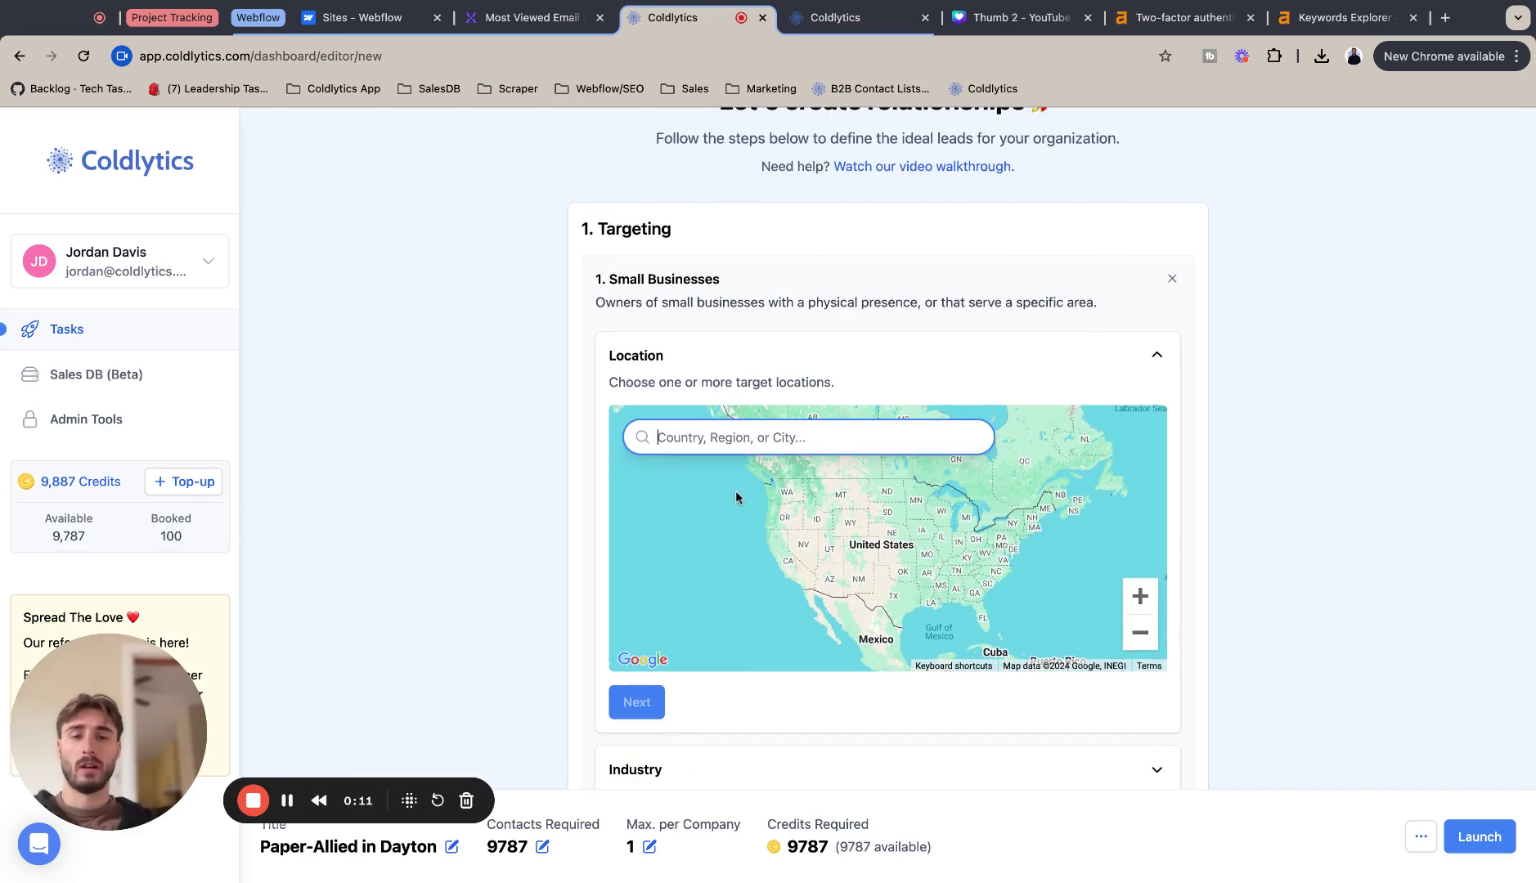
text(Dayton)
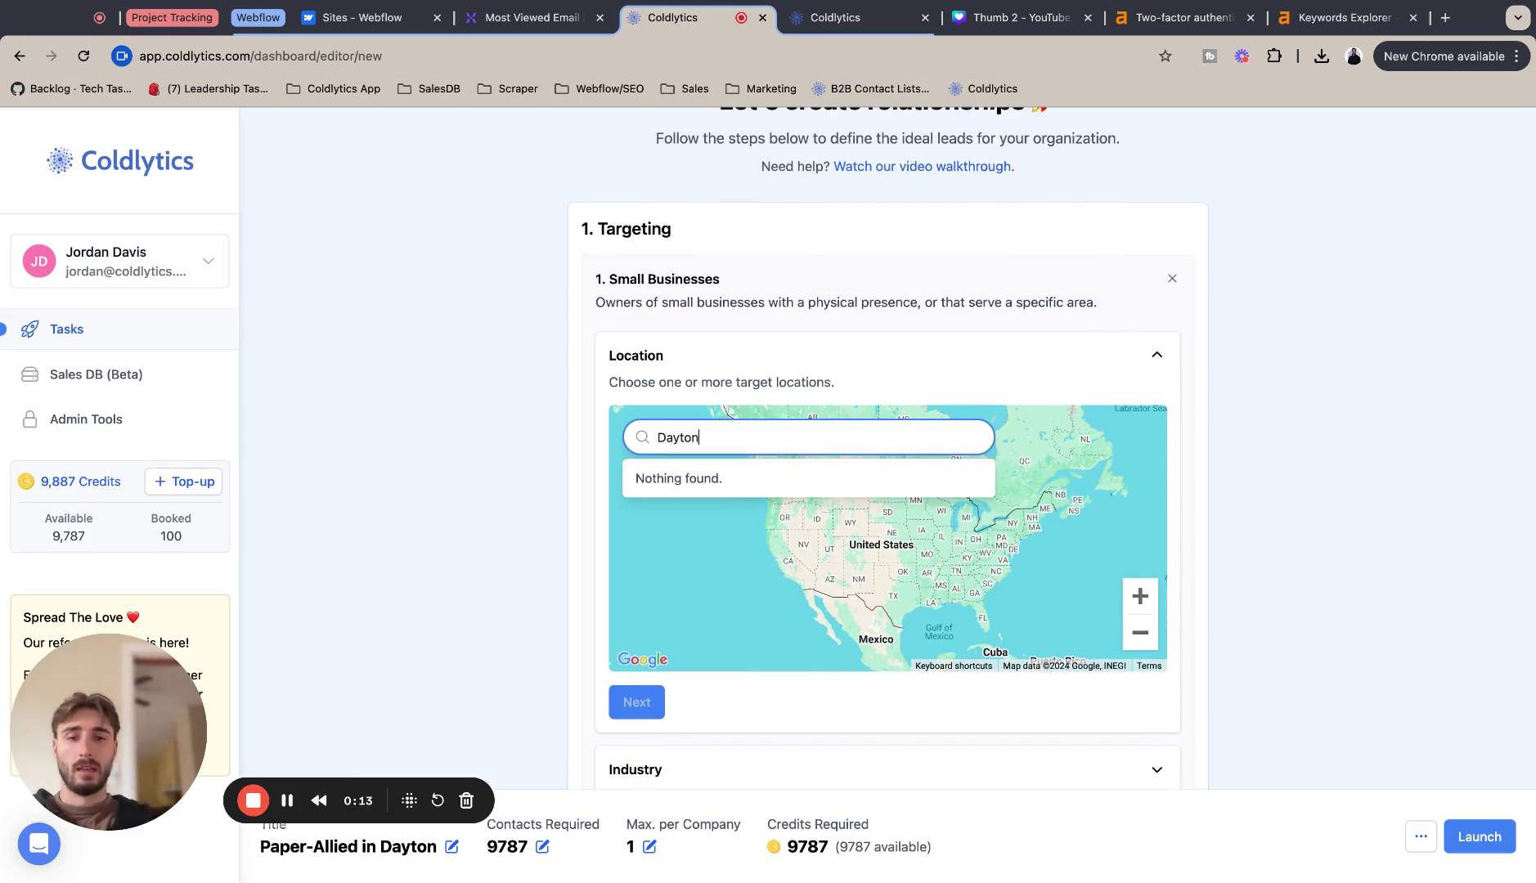
click(695, 478)
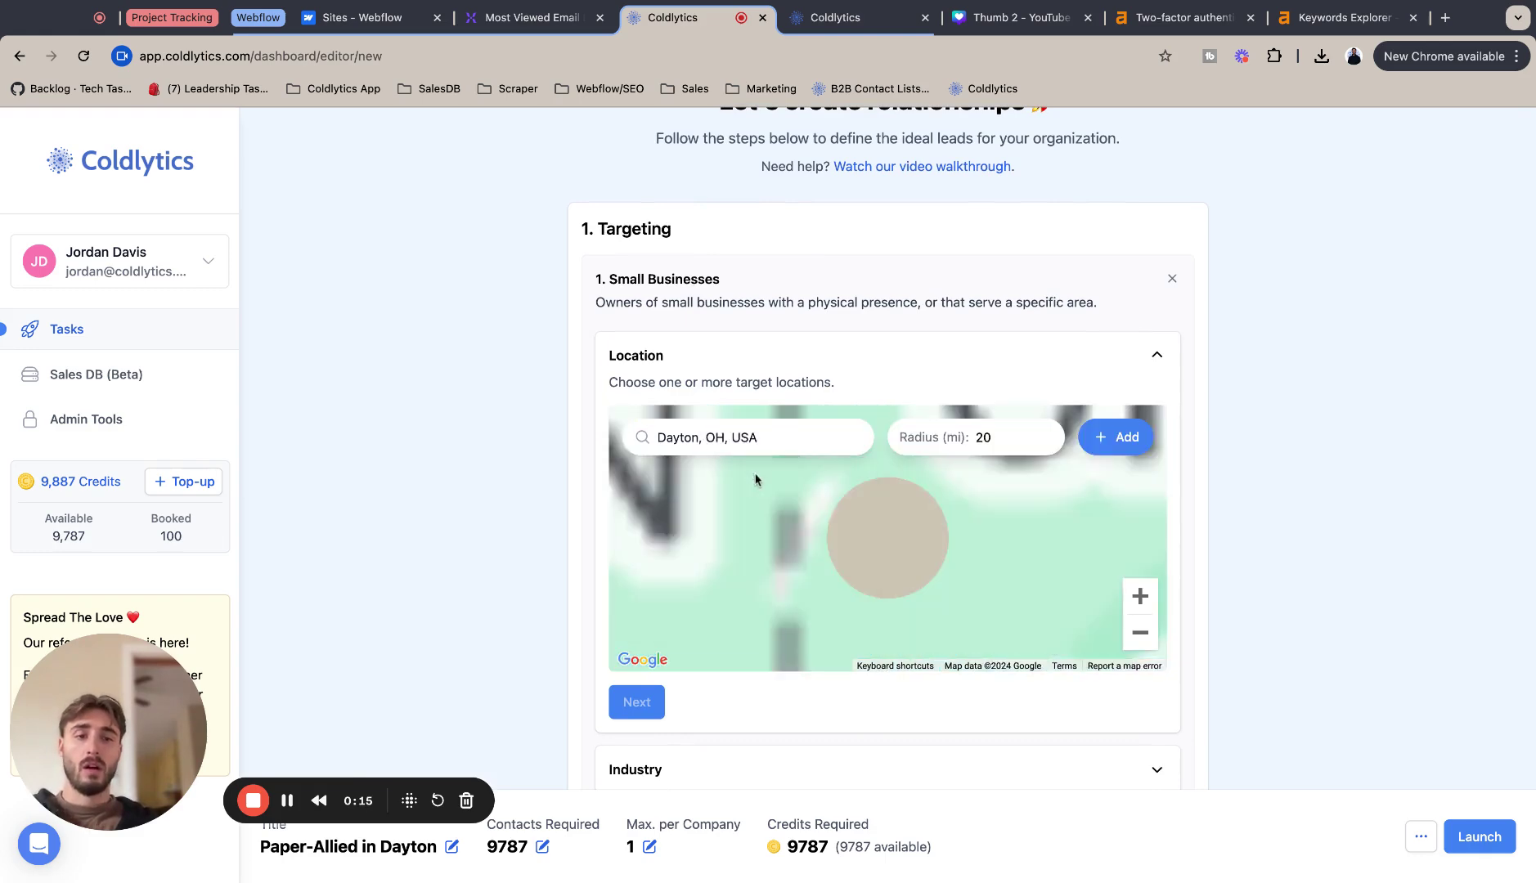
click(1140, 597)
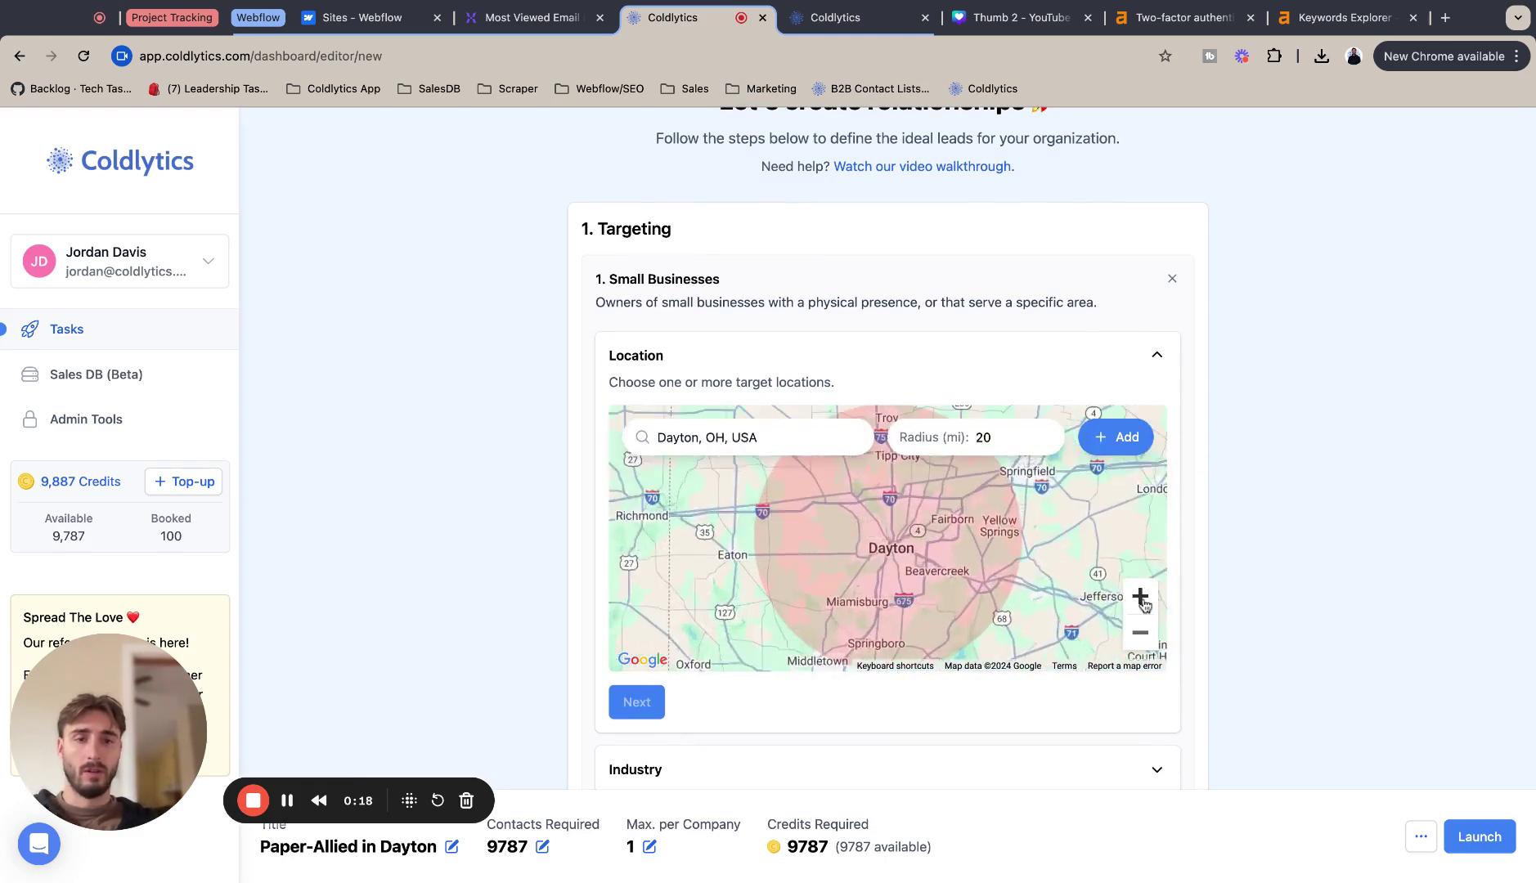
Raise the radius to 25 miles, add Dayton, and continue to the Industry step
click(1046, 435)
click(1046, 434)
click(1046, 434)
click(1046, 434)
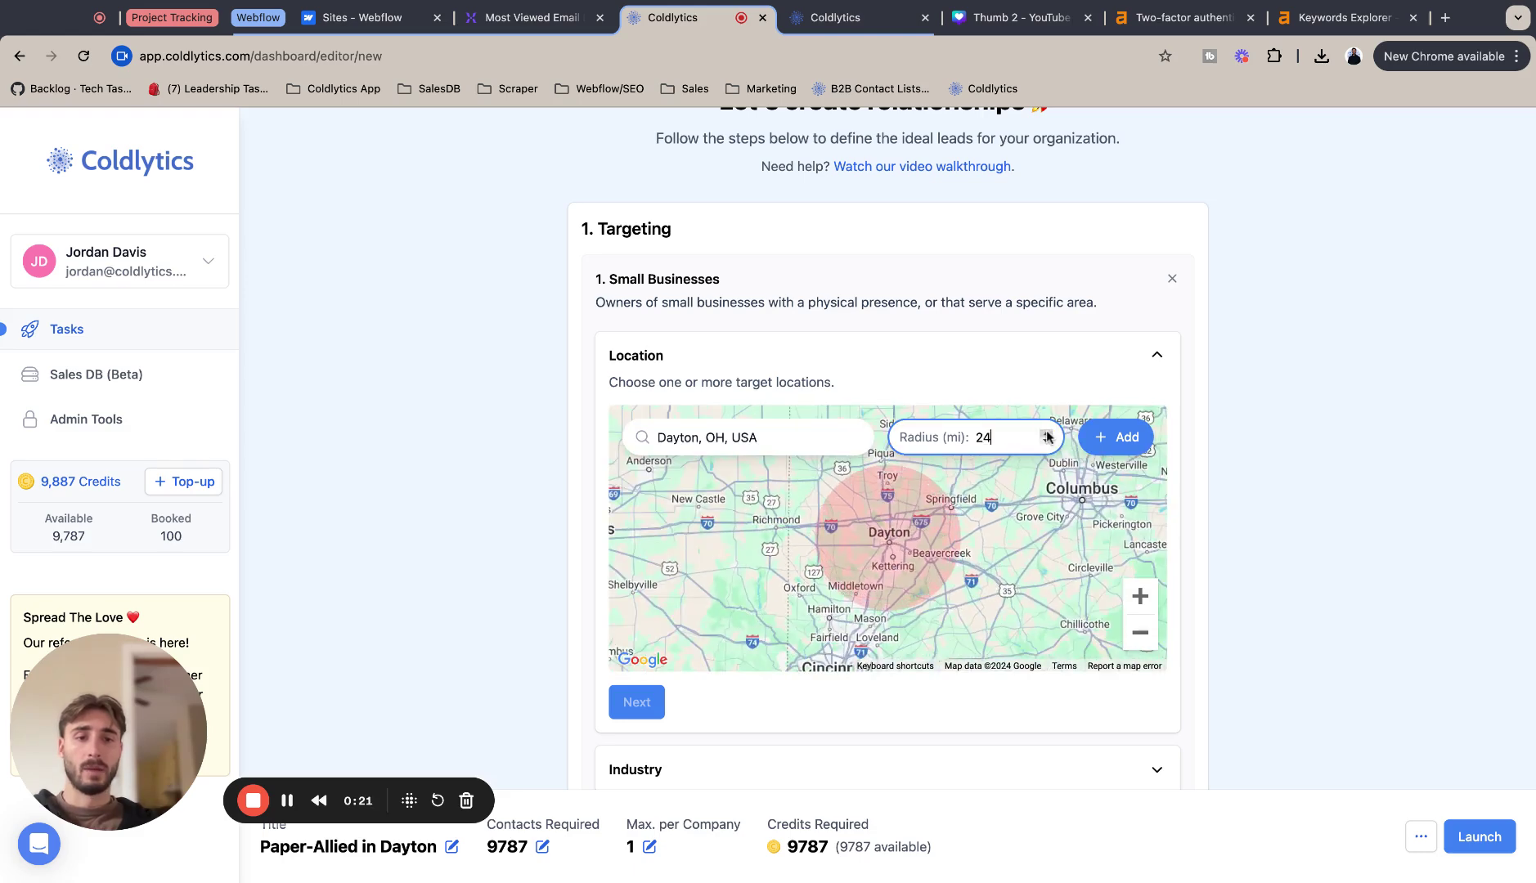
click(1047, 434)
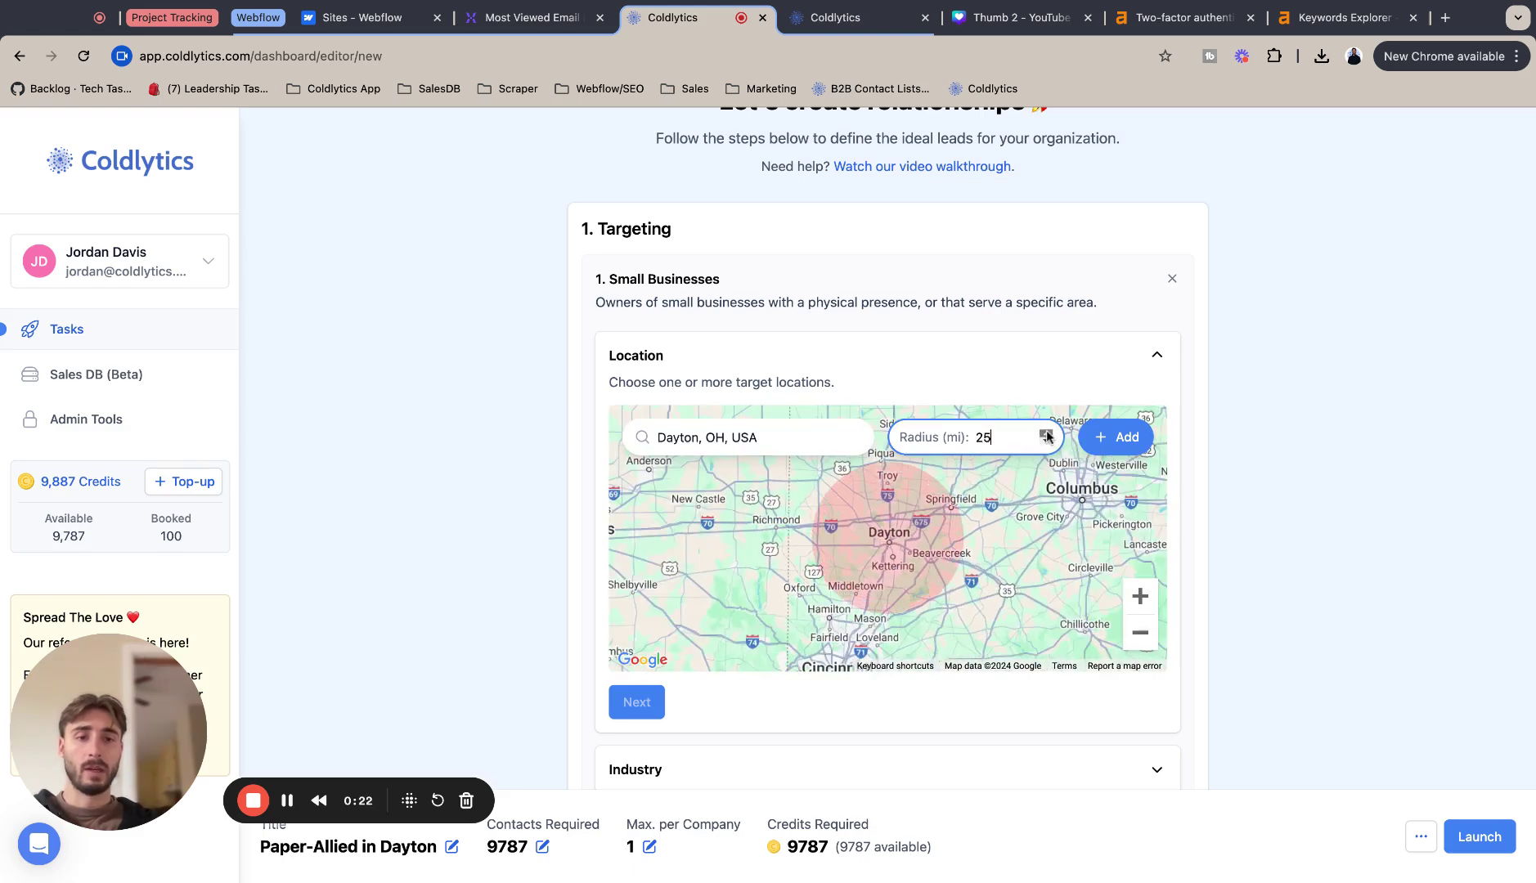
click(1100, 443)
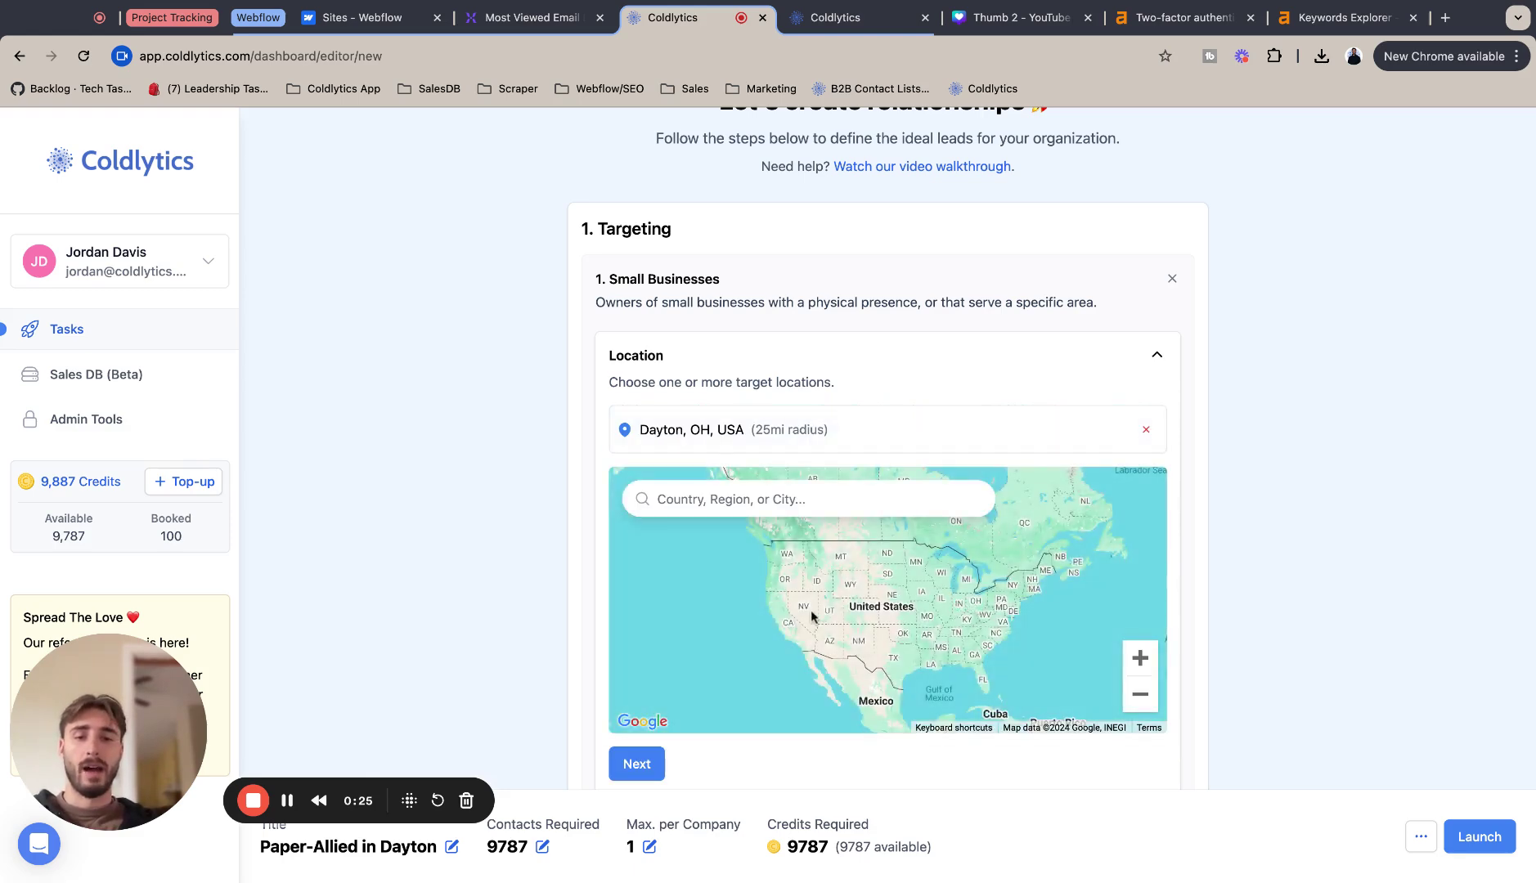
scroll(1096, 434, down, 2)
click(645, 650)
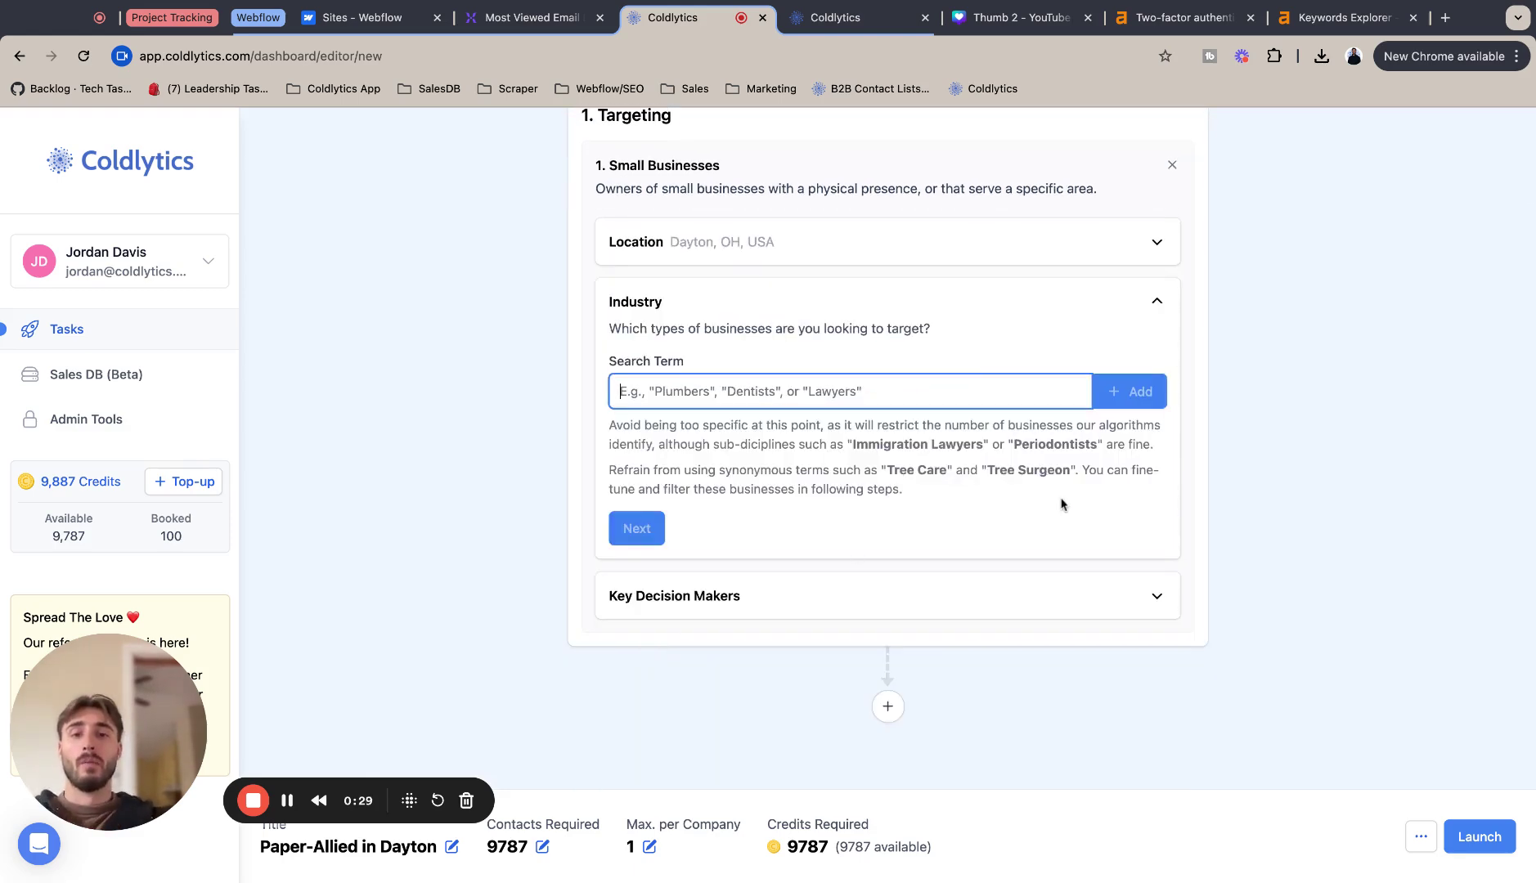
Enter 'paper-allied' as the industry search term, review the Sanity Check, and add it
text(Pa)
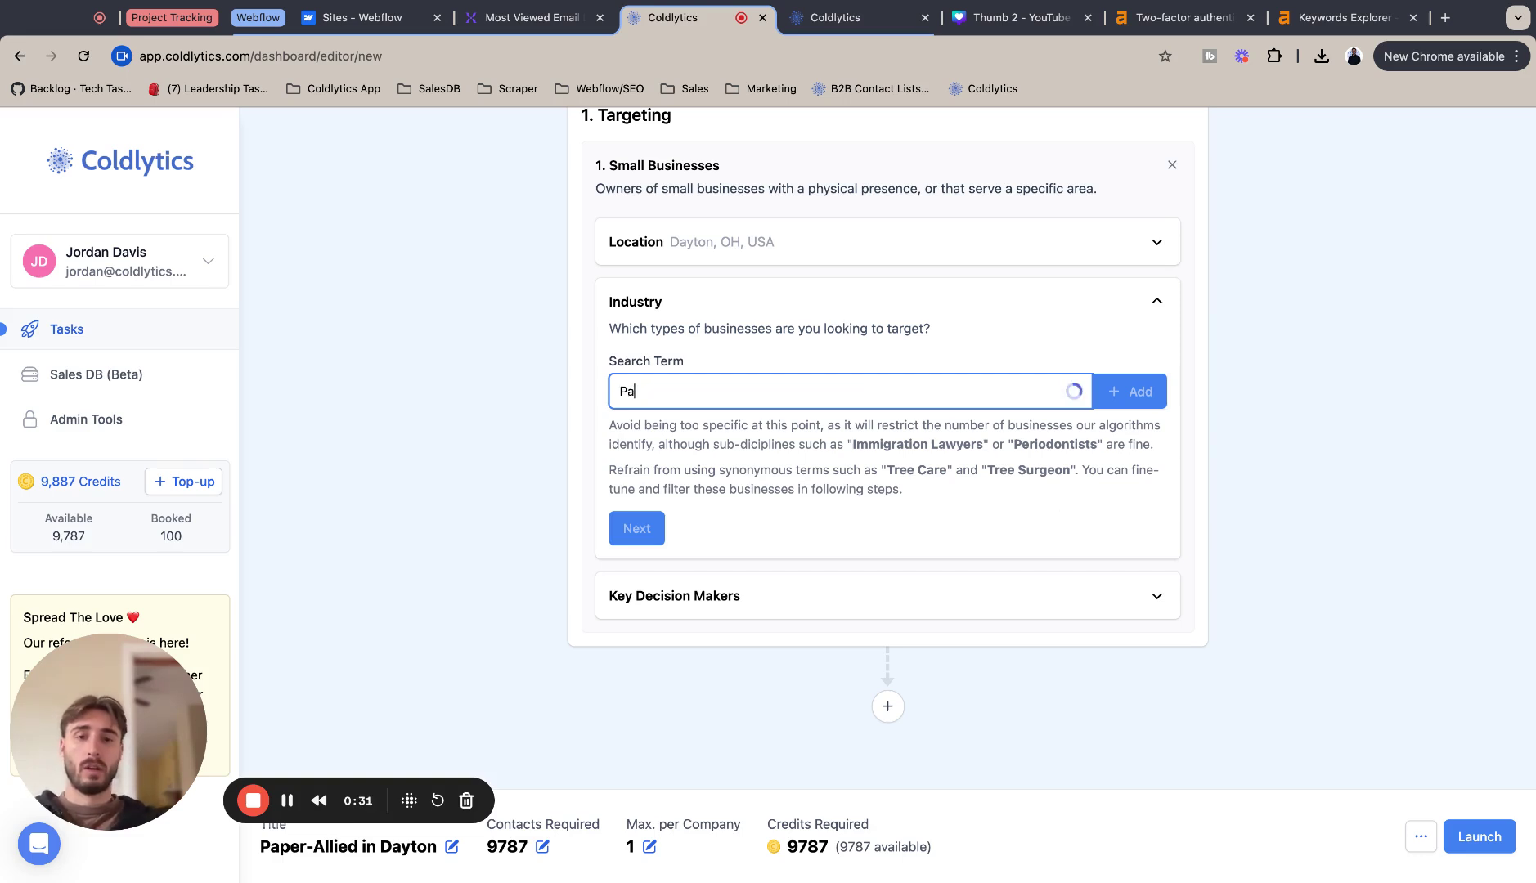
text(per-allied)
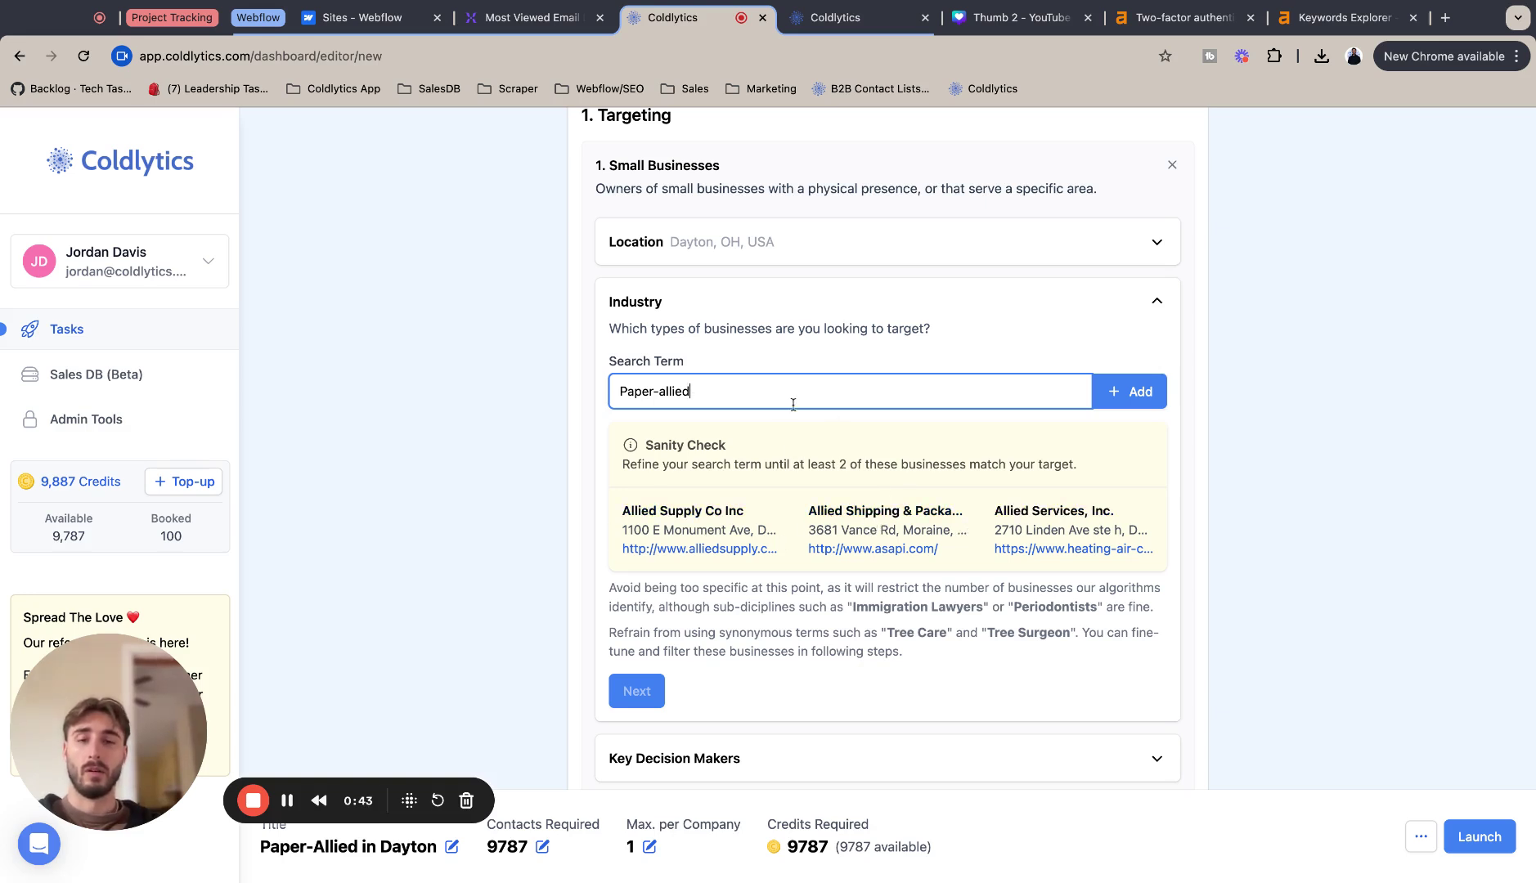
click(662, 391)
key(BackSpace)
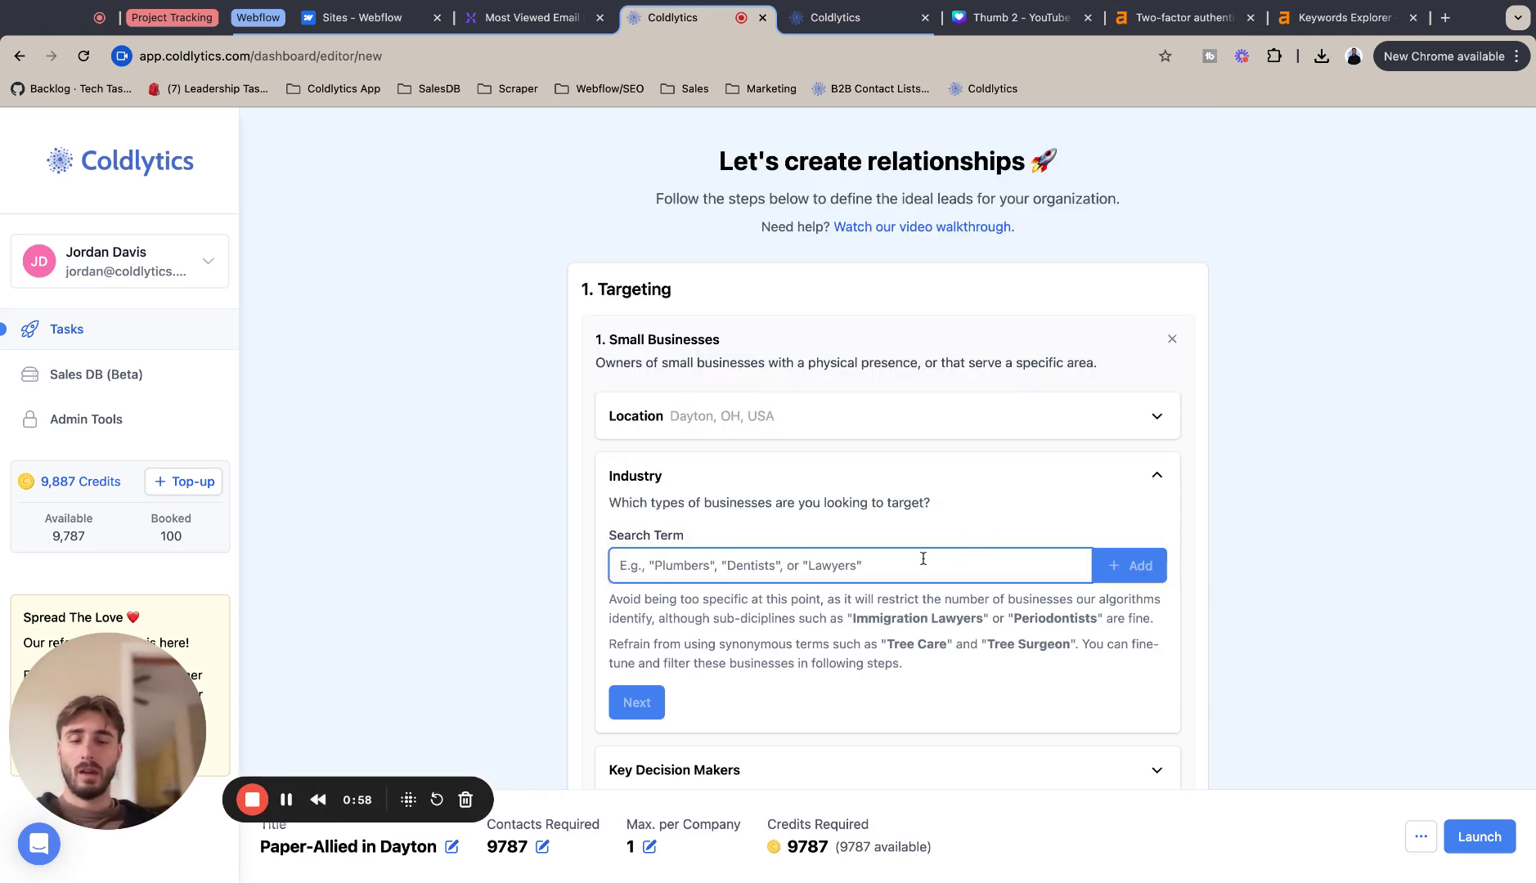
text(paper-)
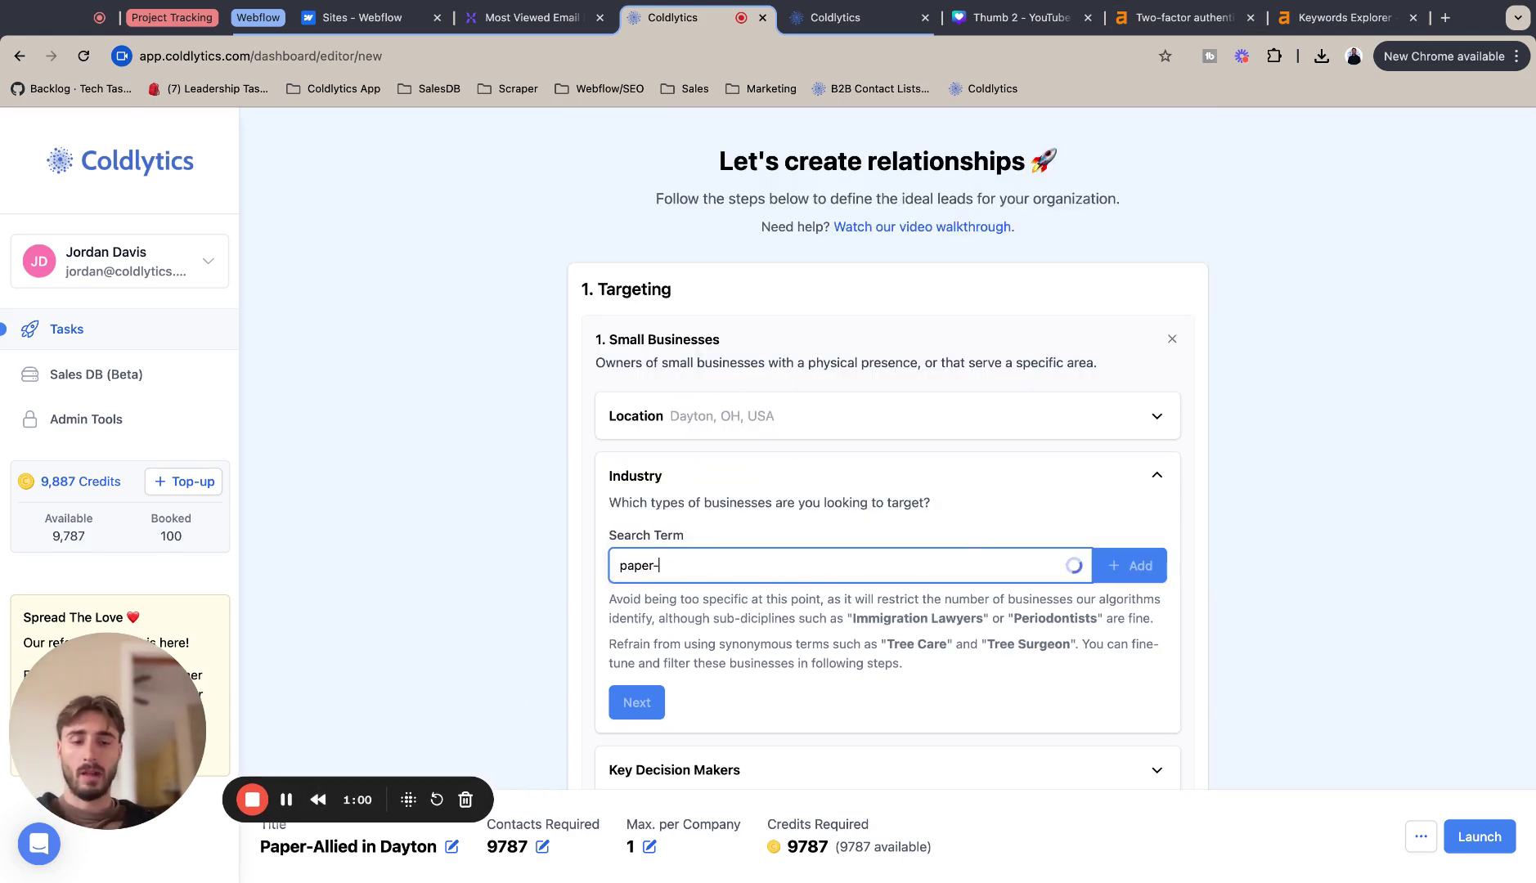
text(allied)
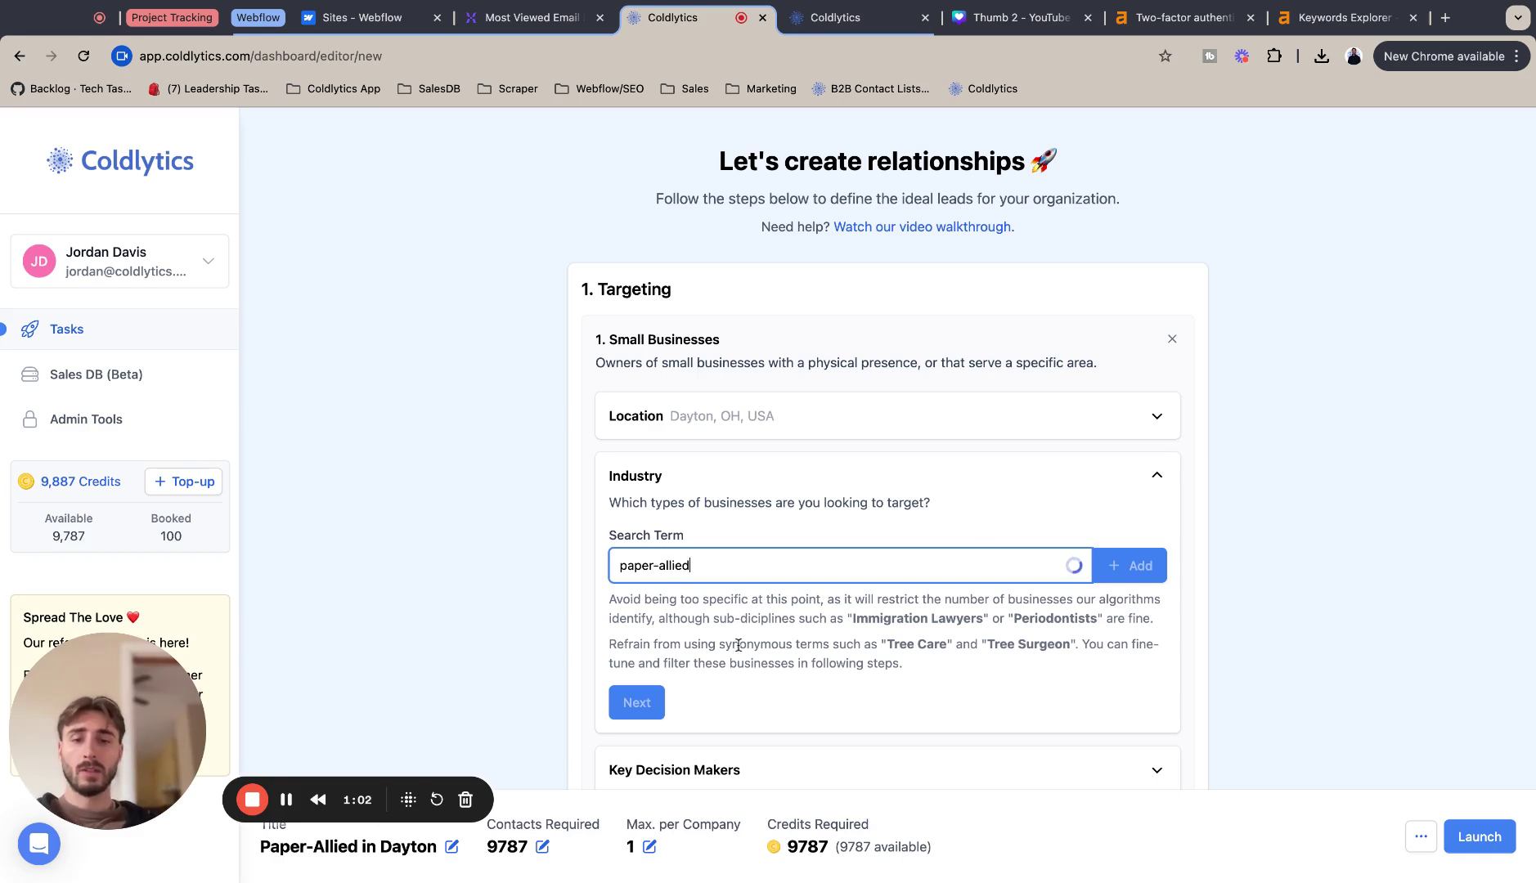
scroll(655, 613, down, 1)
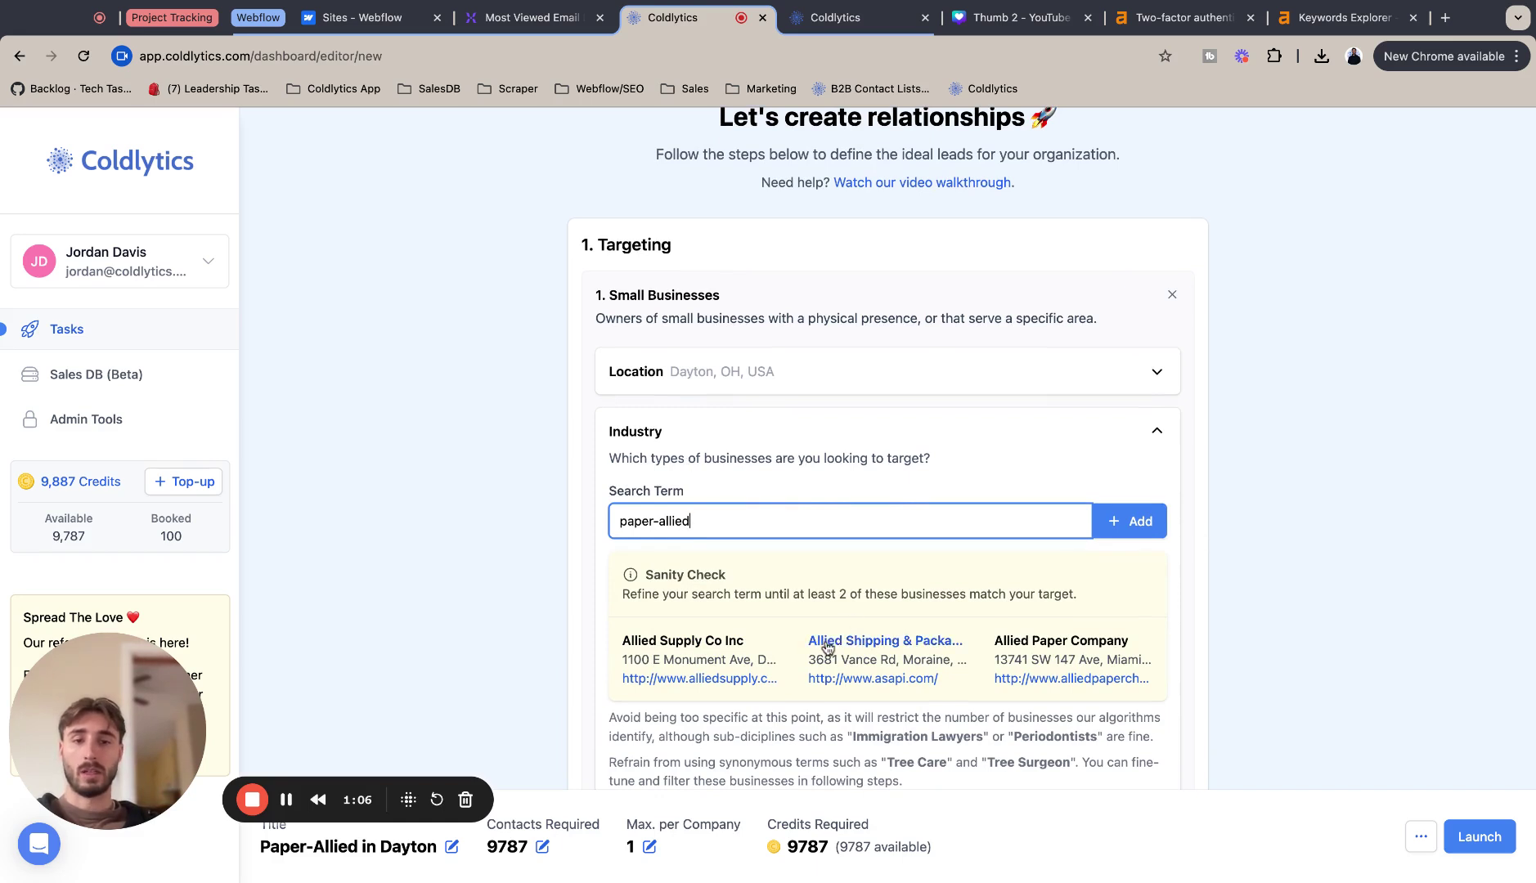
scroll(826, 646, down, 1)
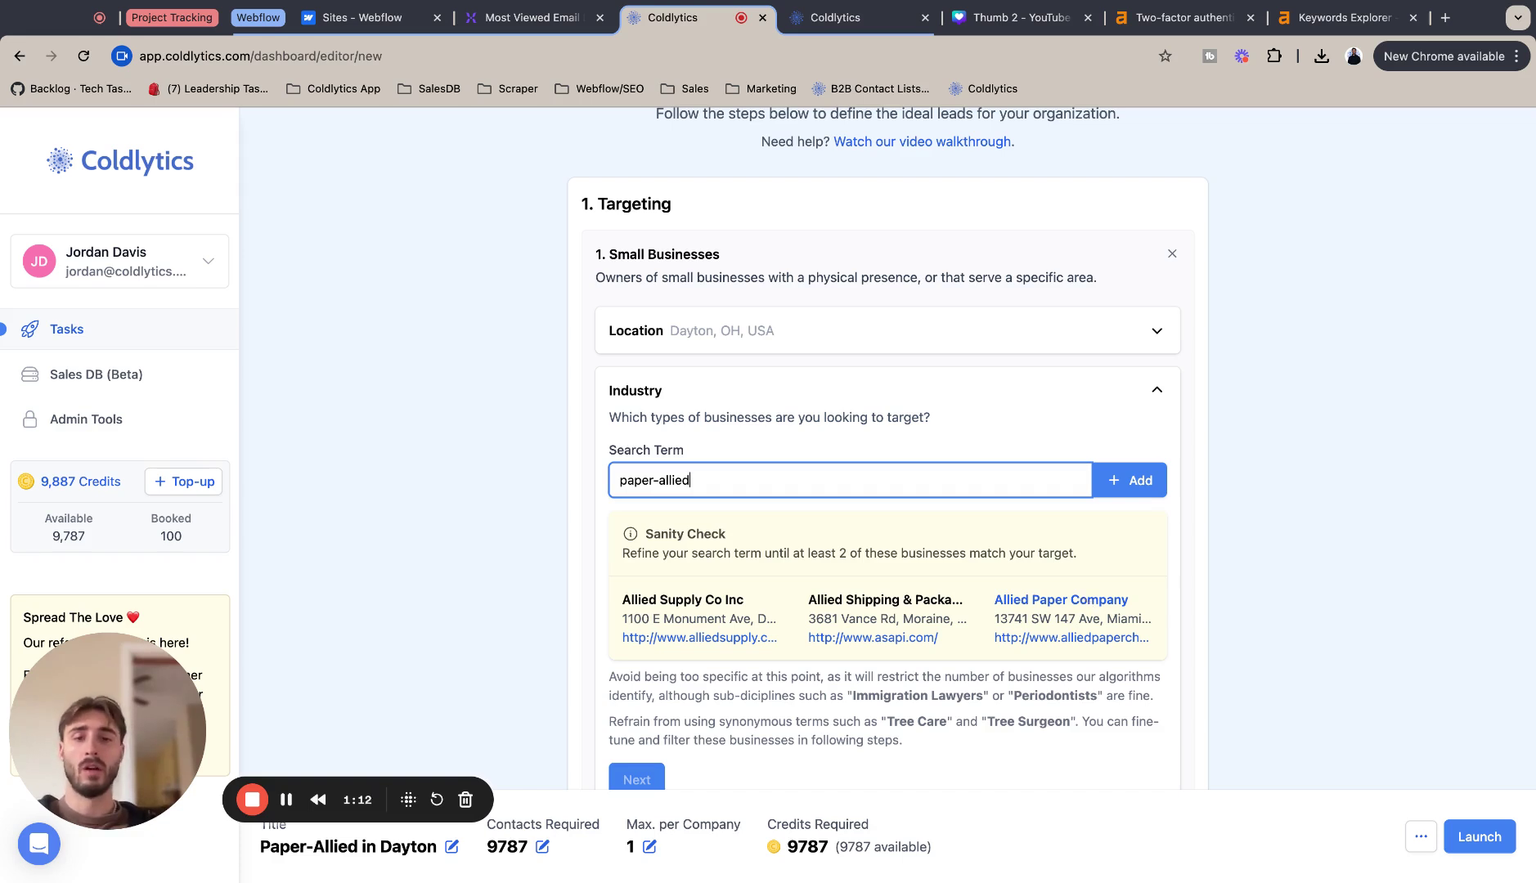
click(1124, 486)
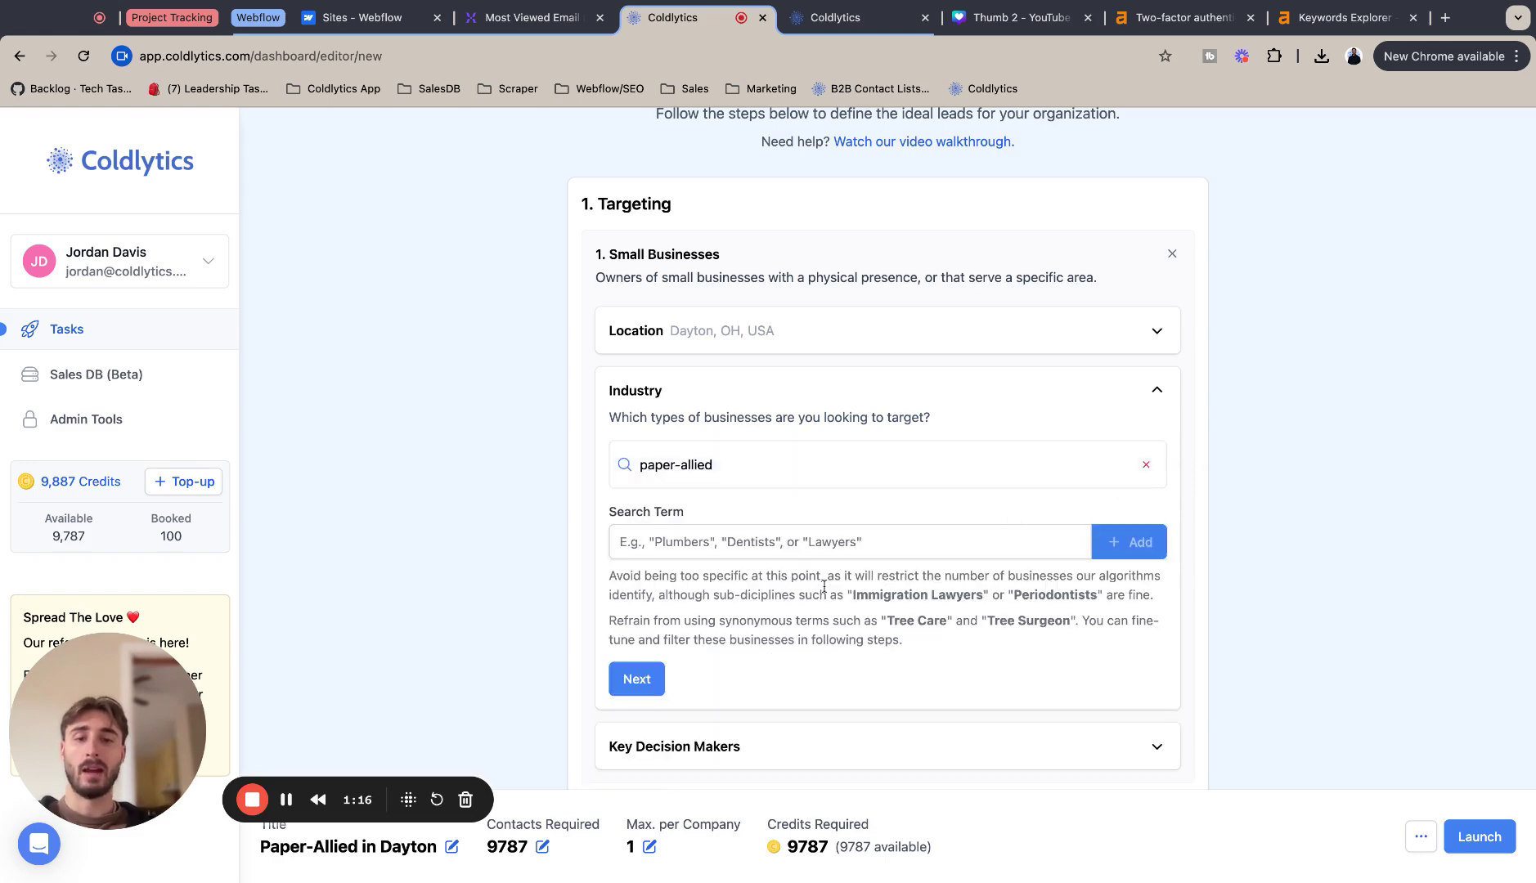
scroll(810, 585, down, 2)
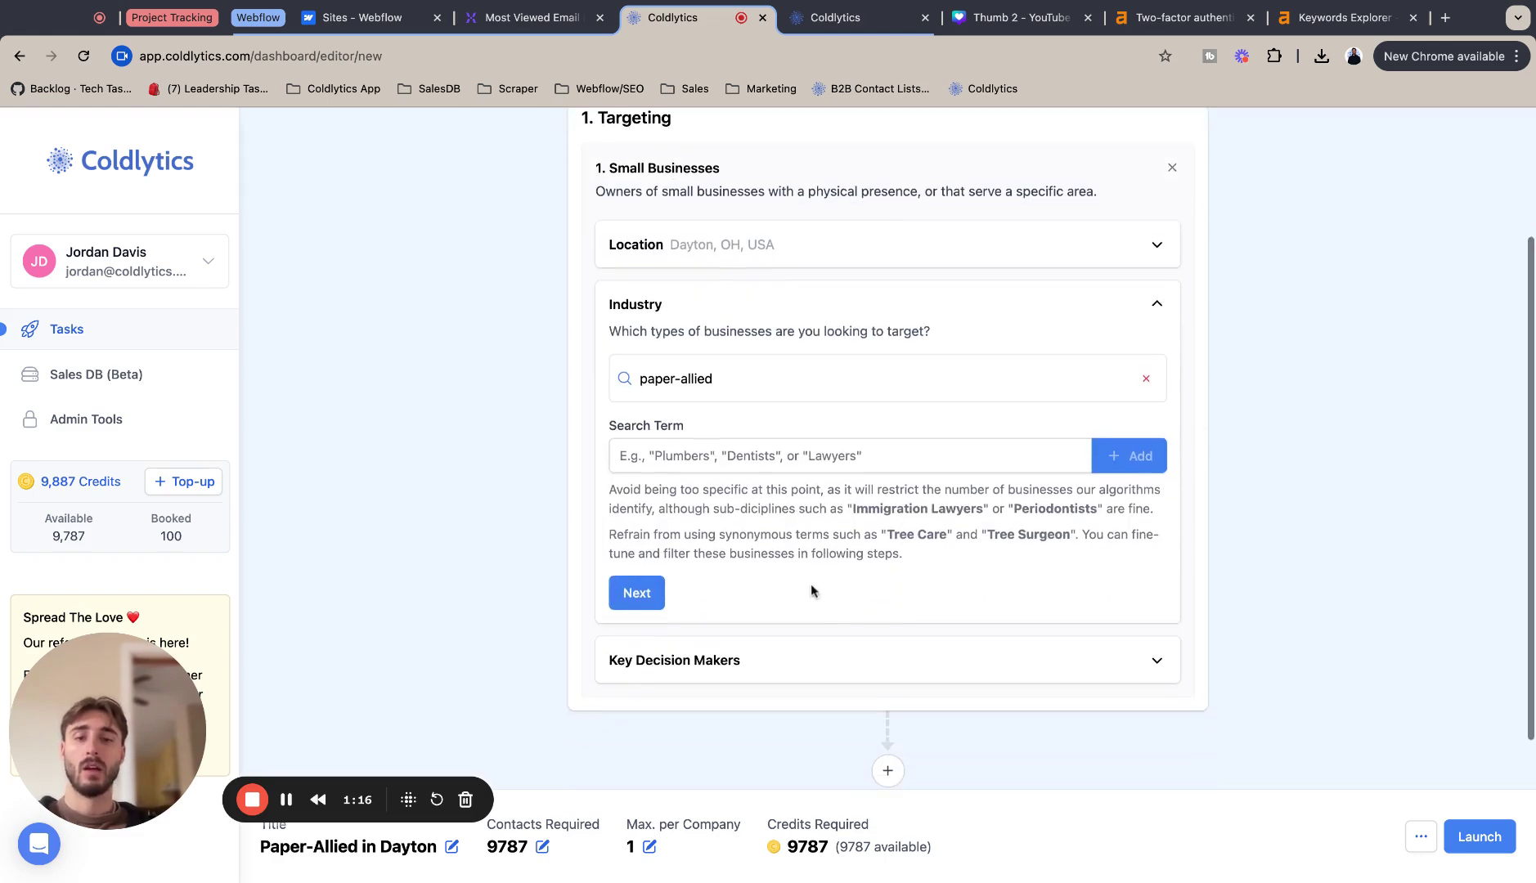
Set the seniority levels to Owners/Founders and Directors & Executives, then continue
click(634, 590)
click(725, 472)
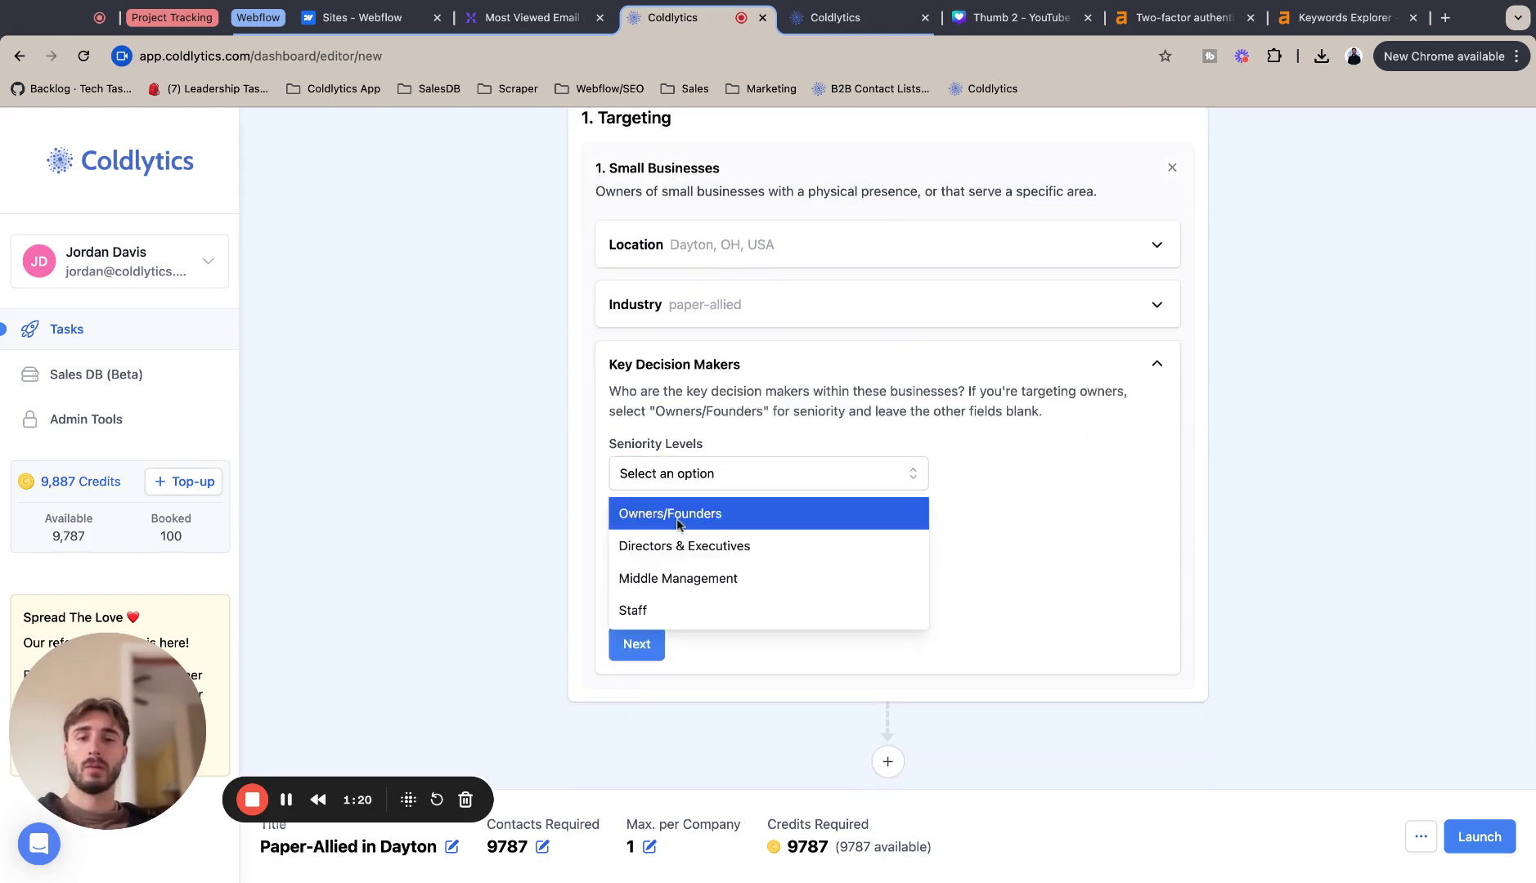
click(677, 523)
click(756, 517)
click(795, 523)
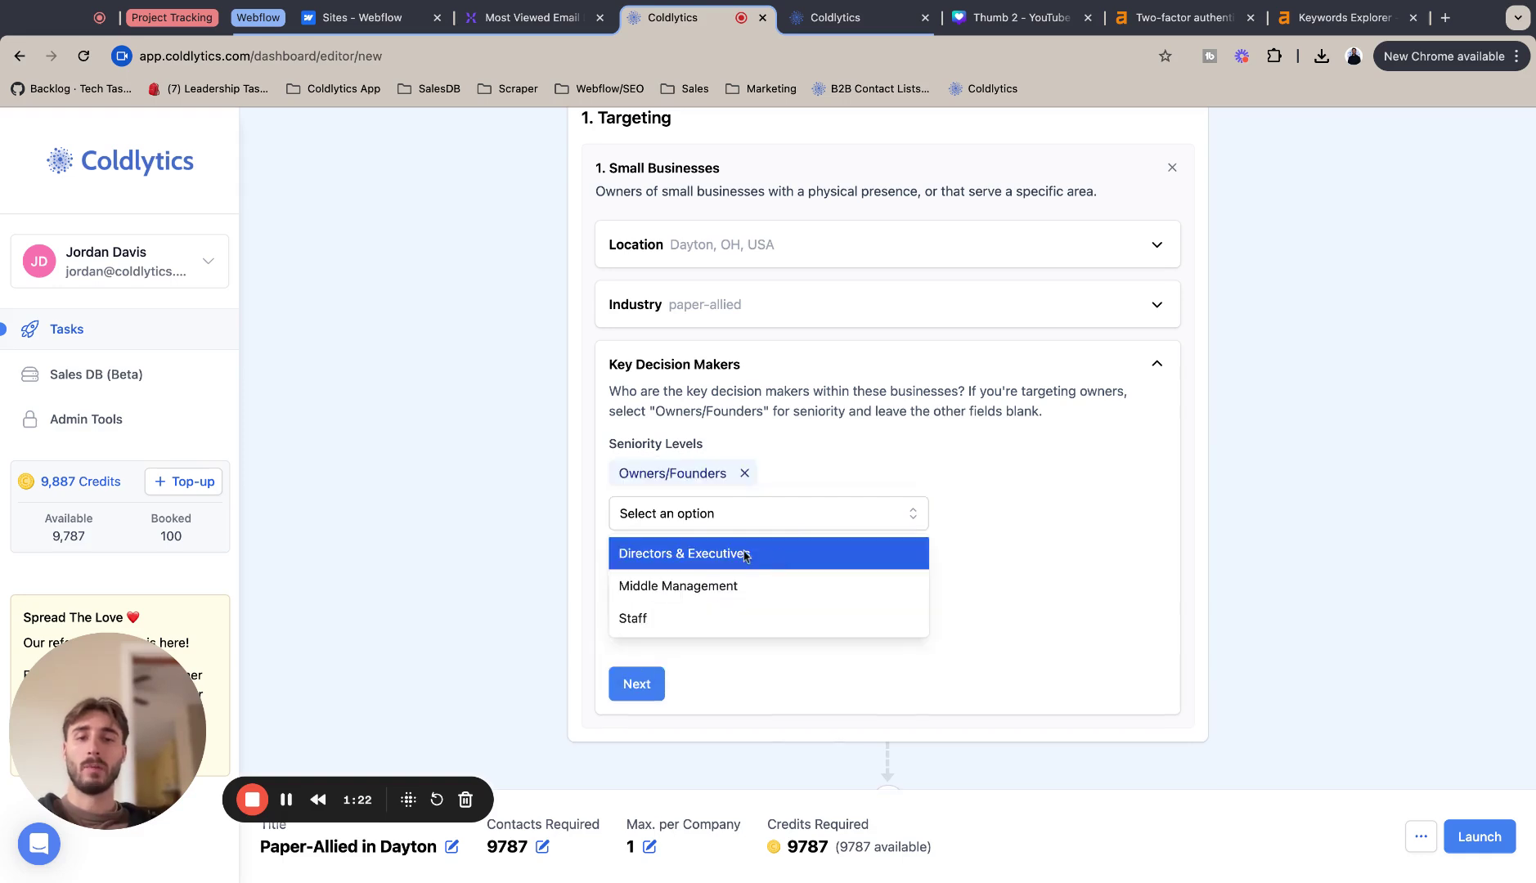
click(781, 556)
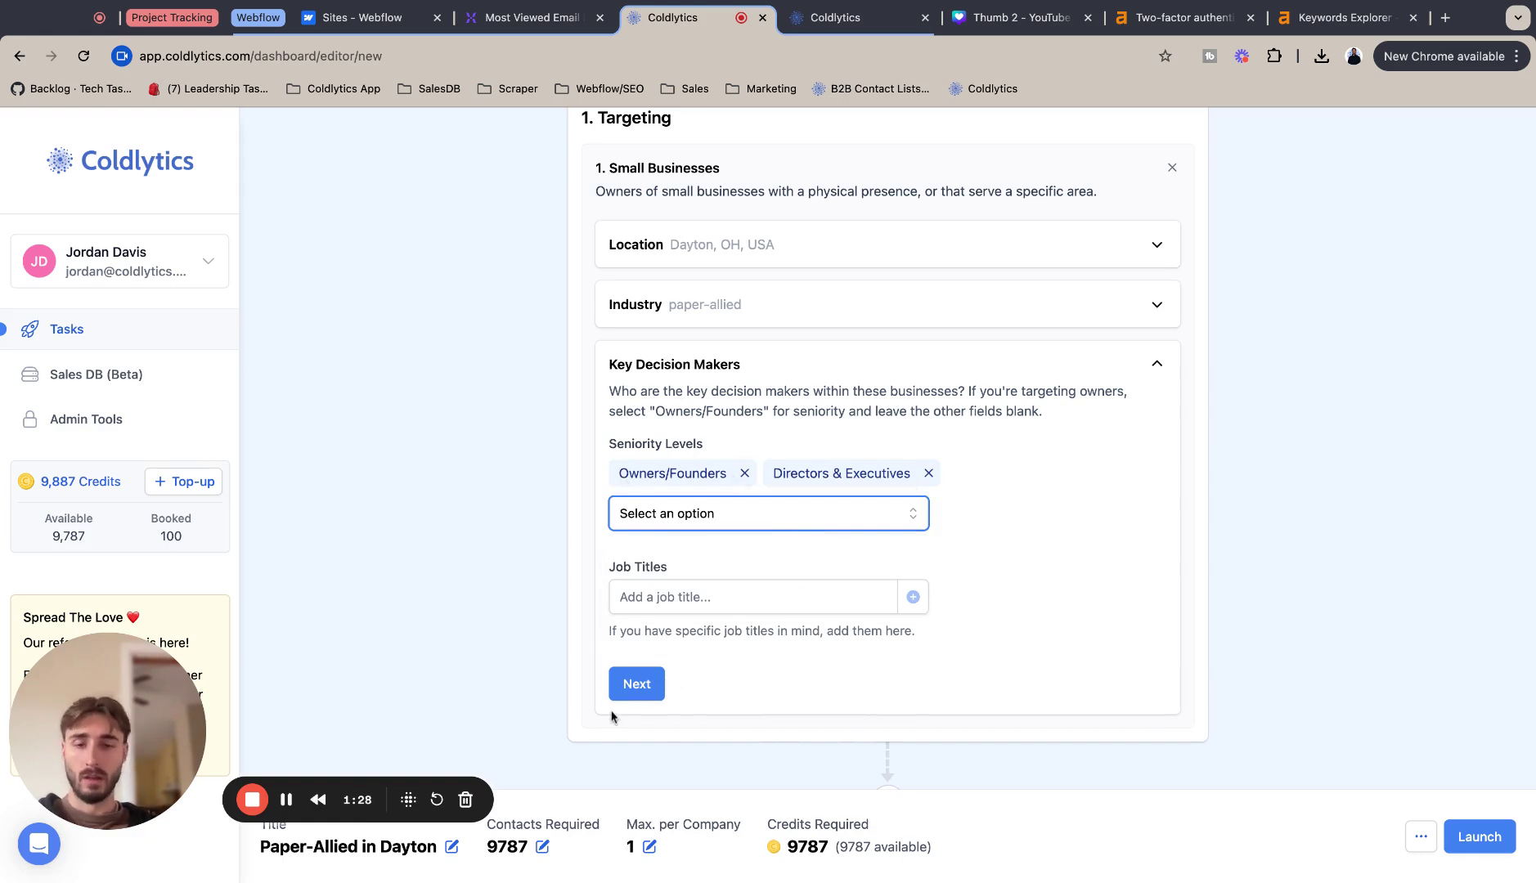
click(635, 687)
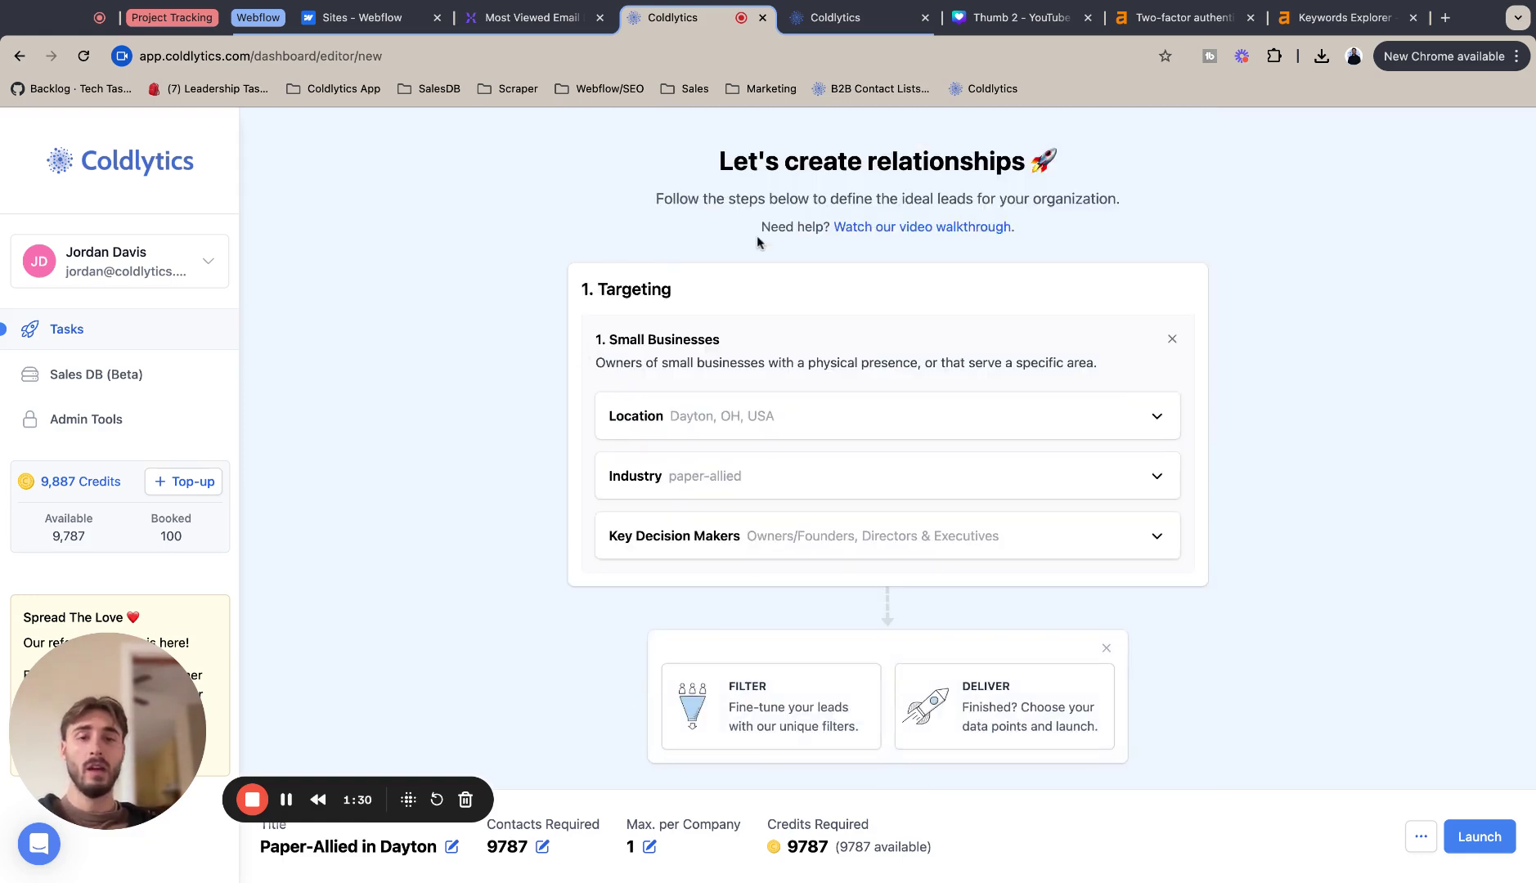
Add the Filter card found under the Targeting summary
scroll(1054, 501, down, 1)
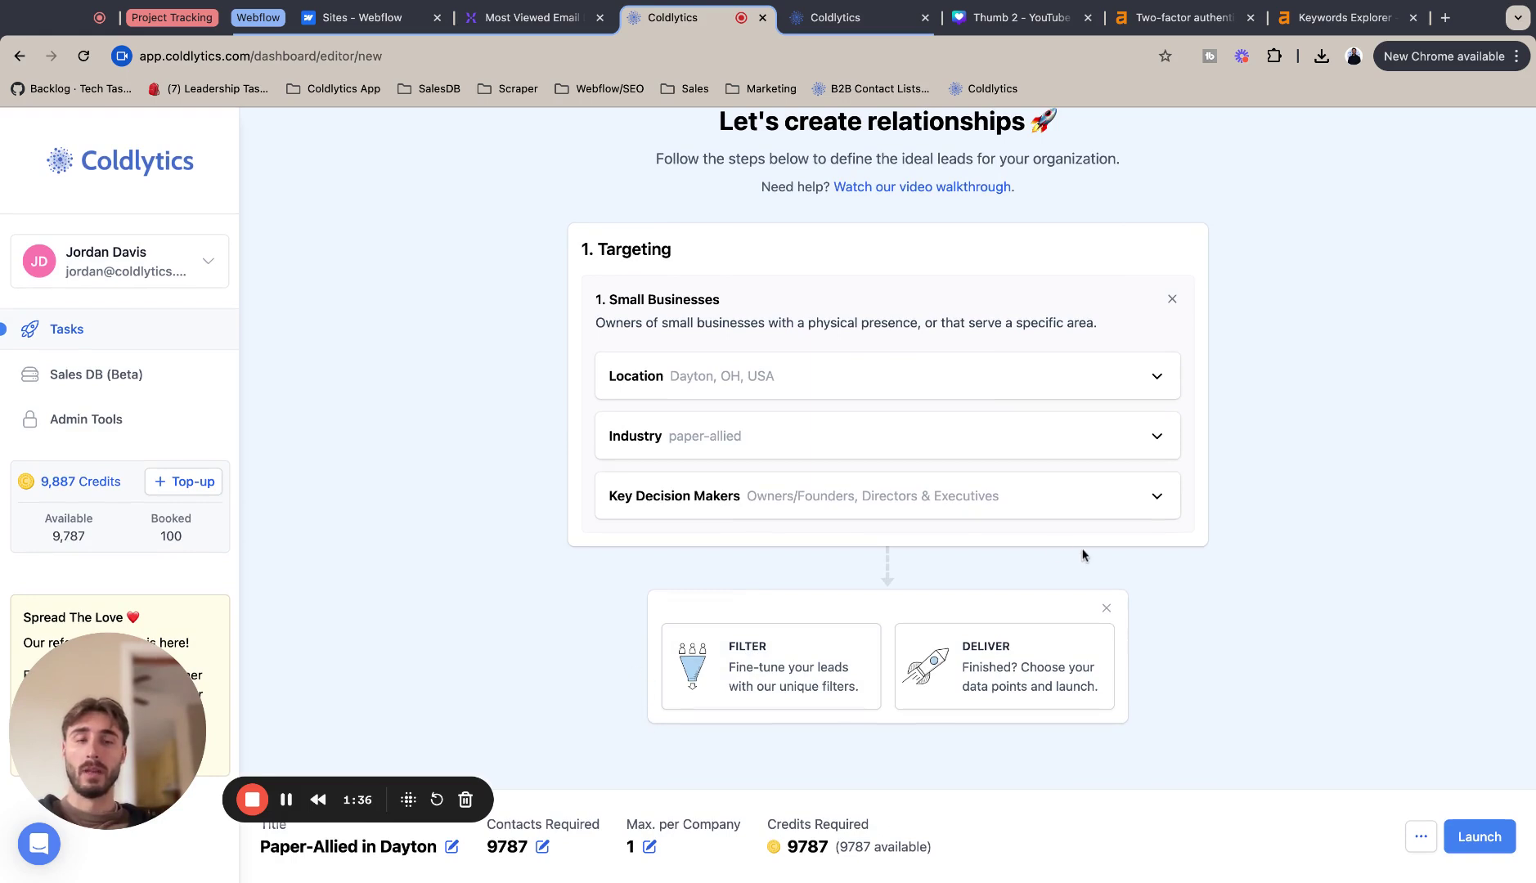
click(777, 686)
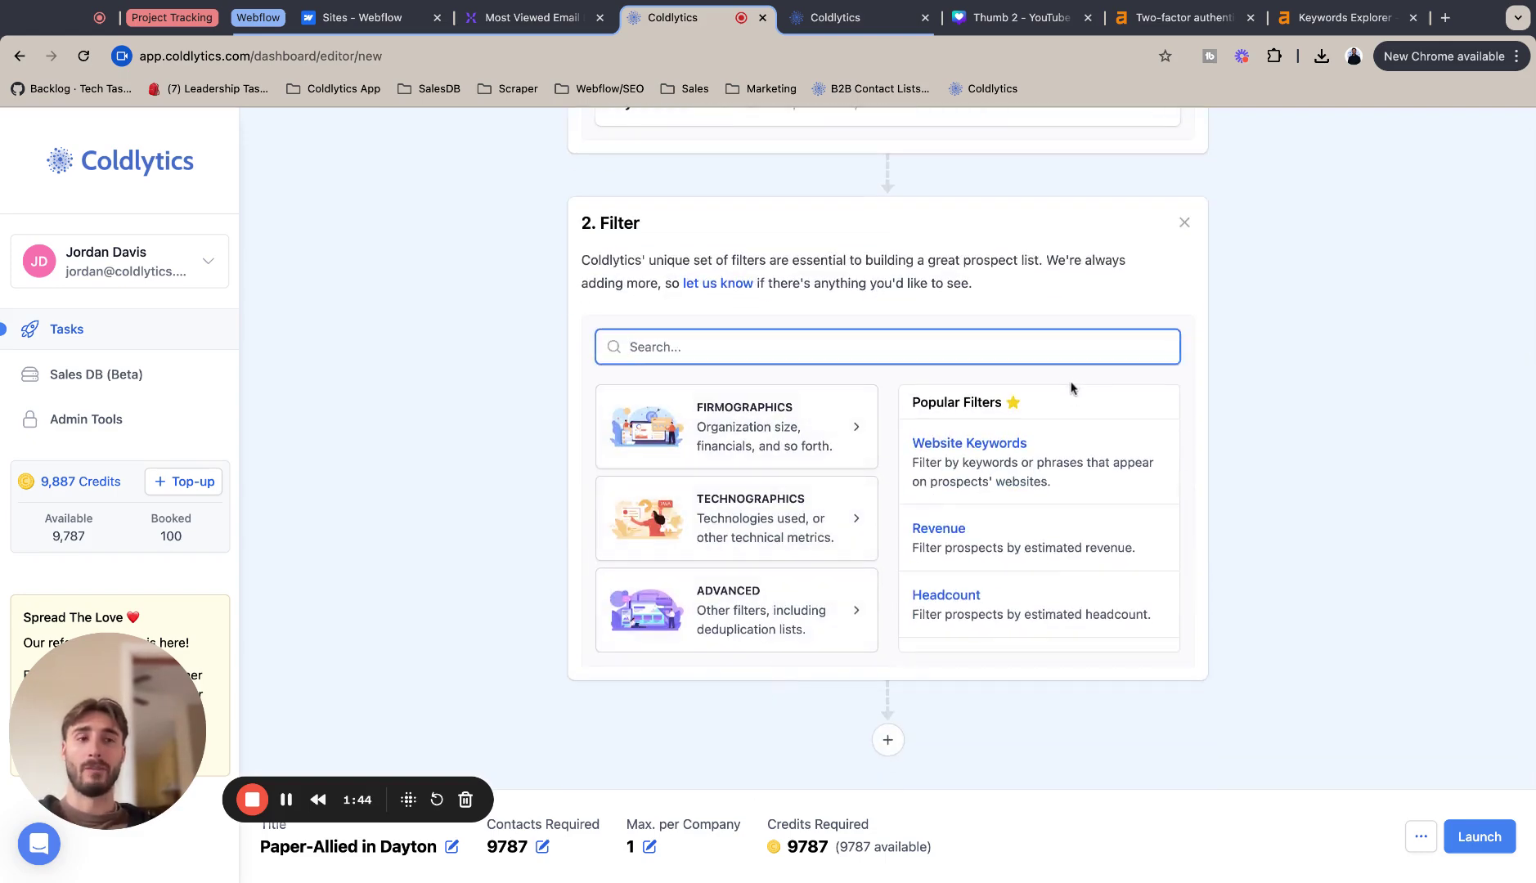
Add a Google Reviews firmographic filter with minimum score 3 and maximum 5, and save it
click(810, 434)
scroll(819, 636, down, 2)
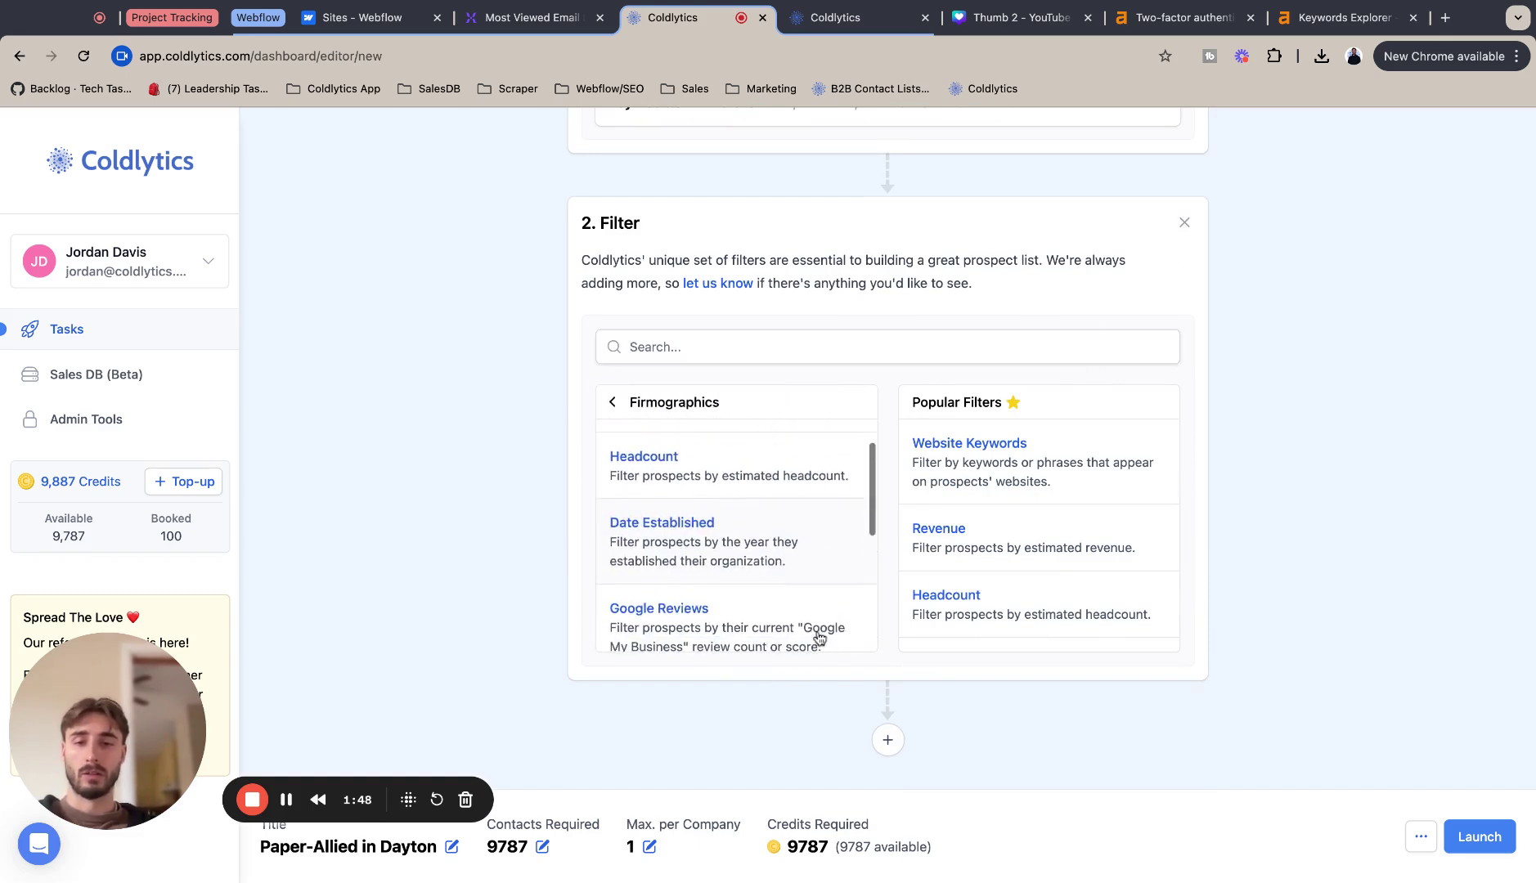
scroll(818, 636, down, 2)
click(799, 522)
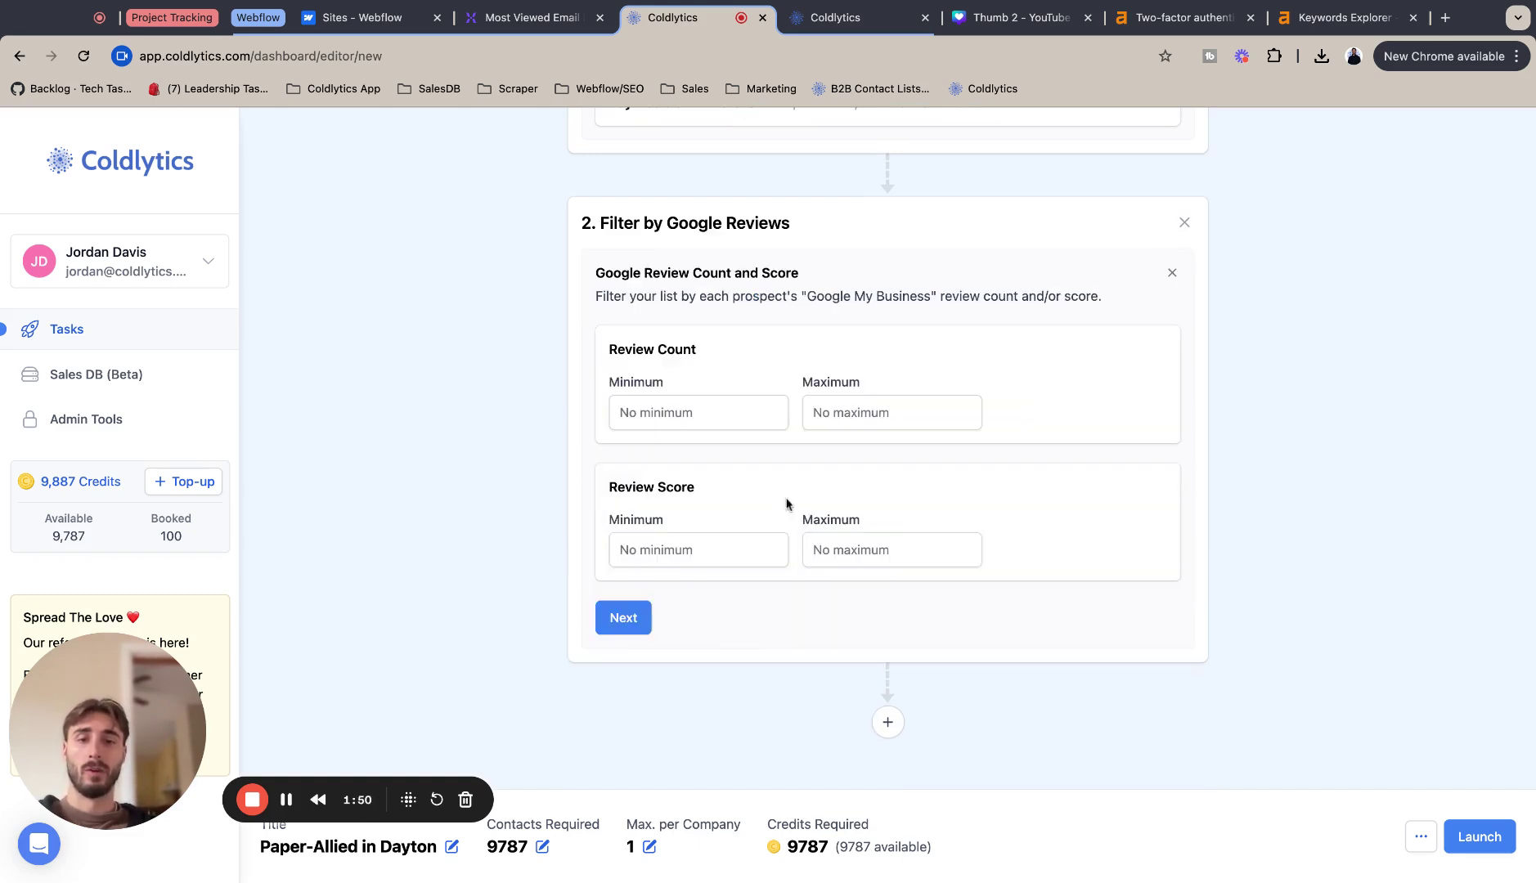
click(684, 552)
text(3)
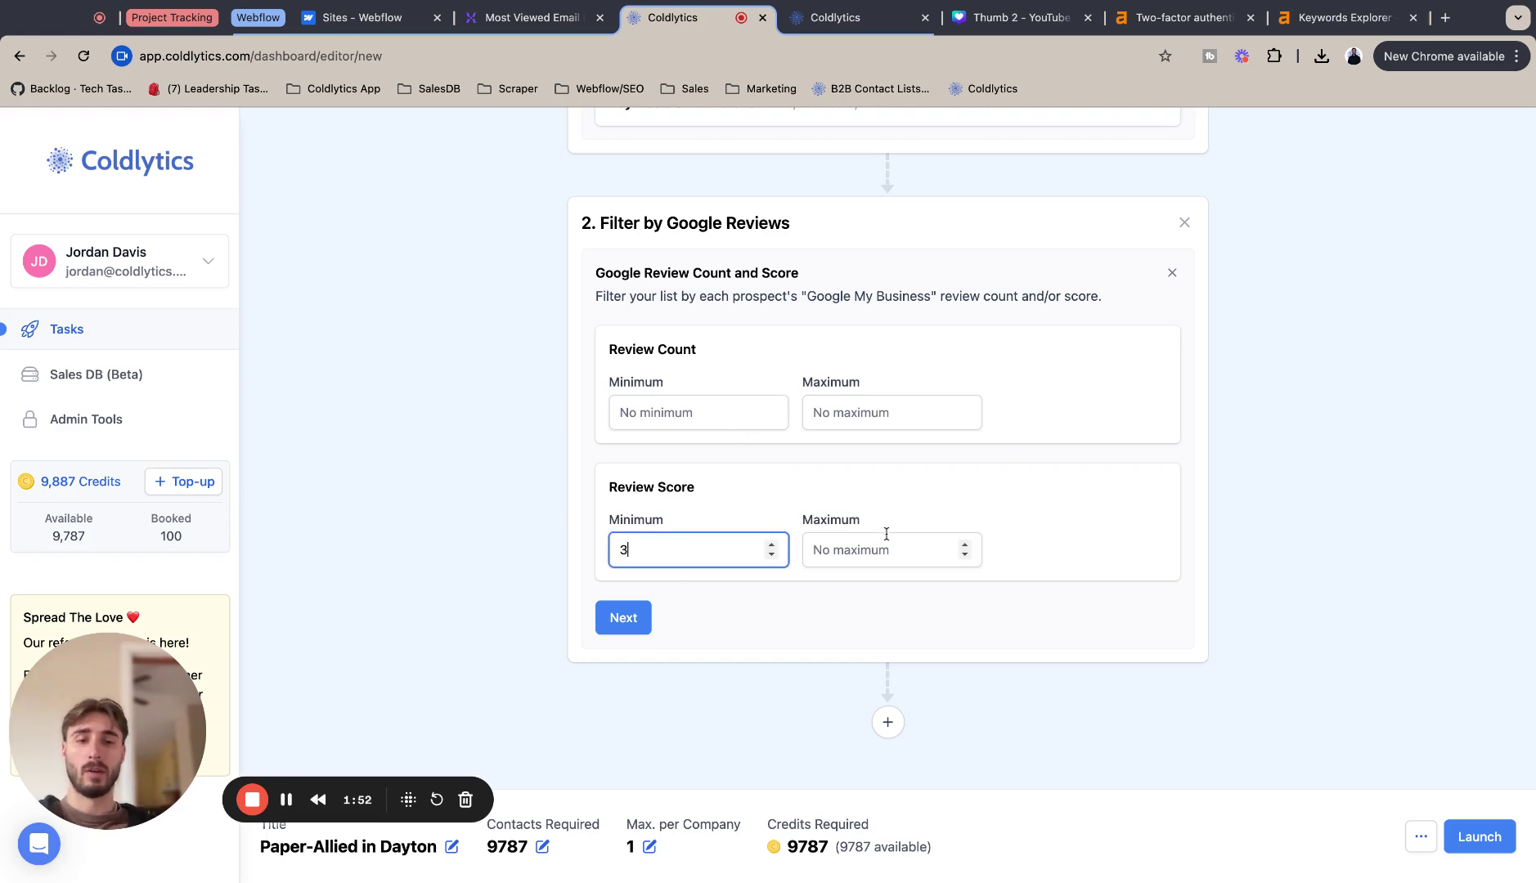
click(881, 543)
text(5)
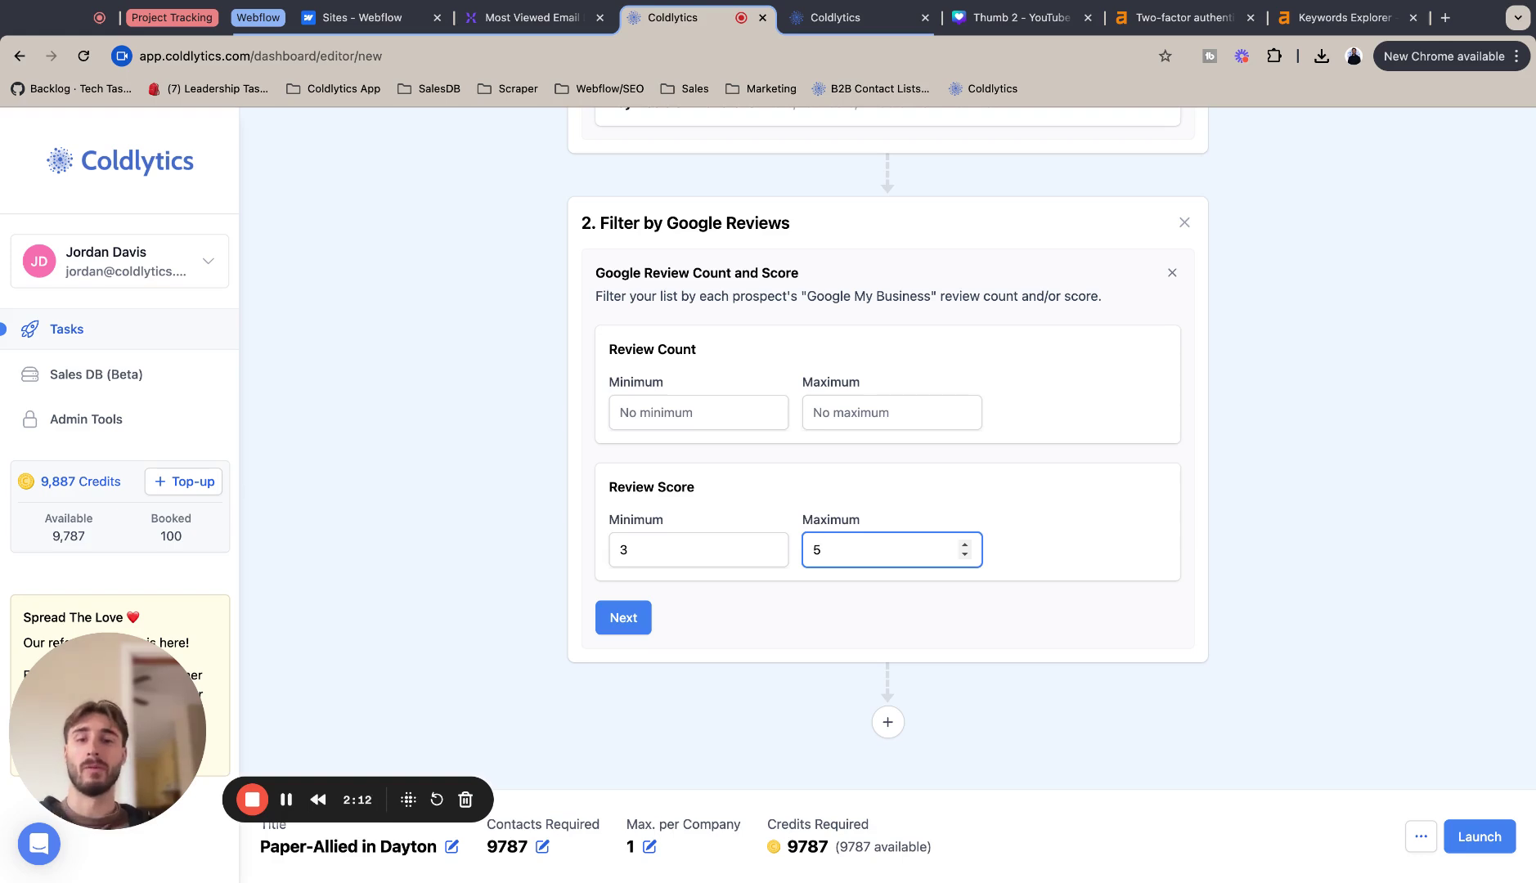
click(619, 624)
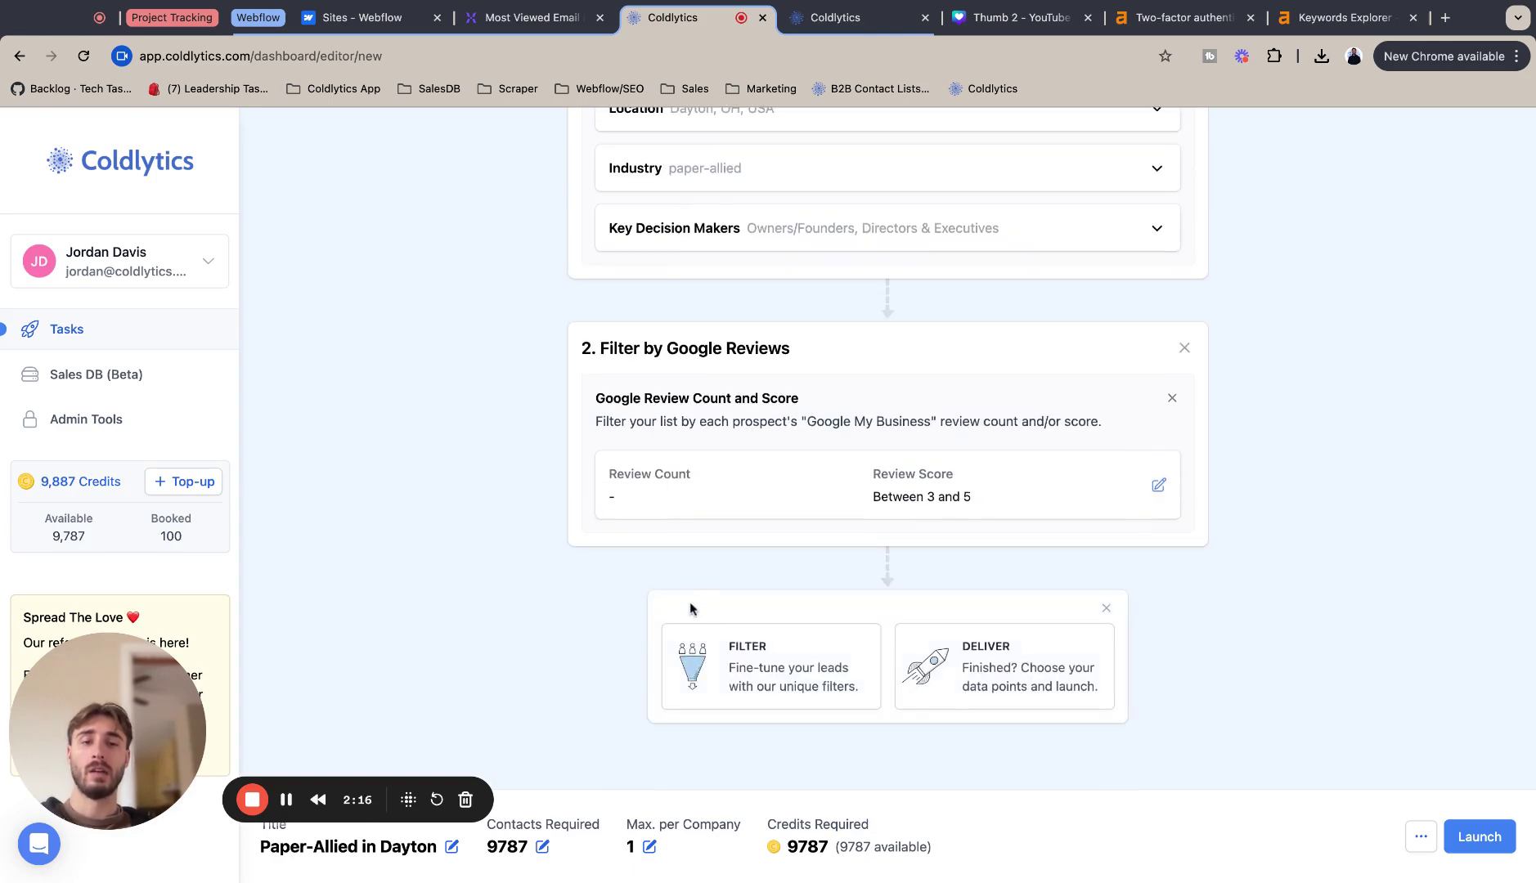
Add the Deliver step and reset its data points to the defaults
click(1000, 678)
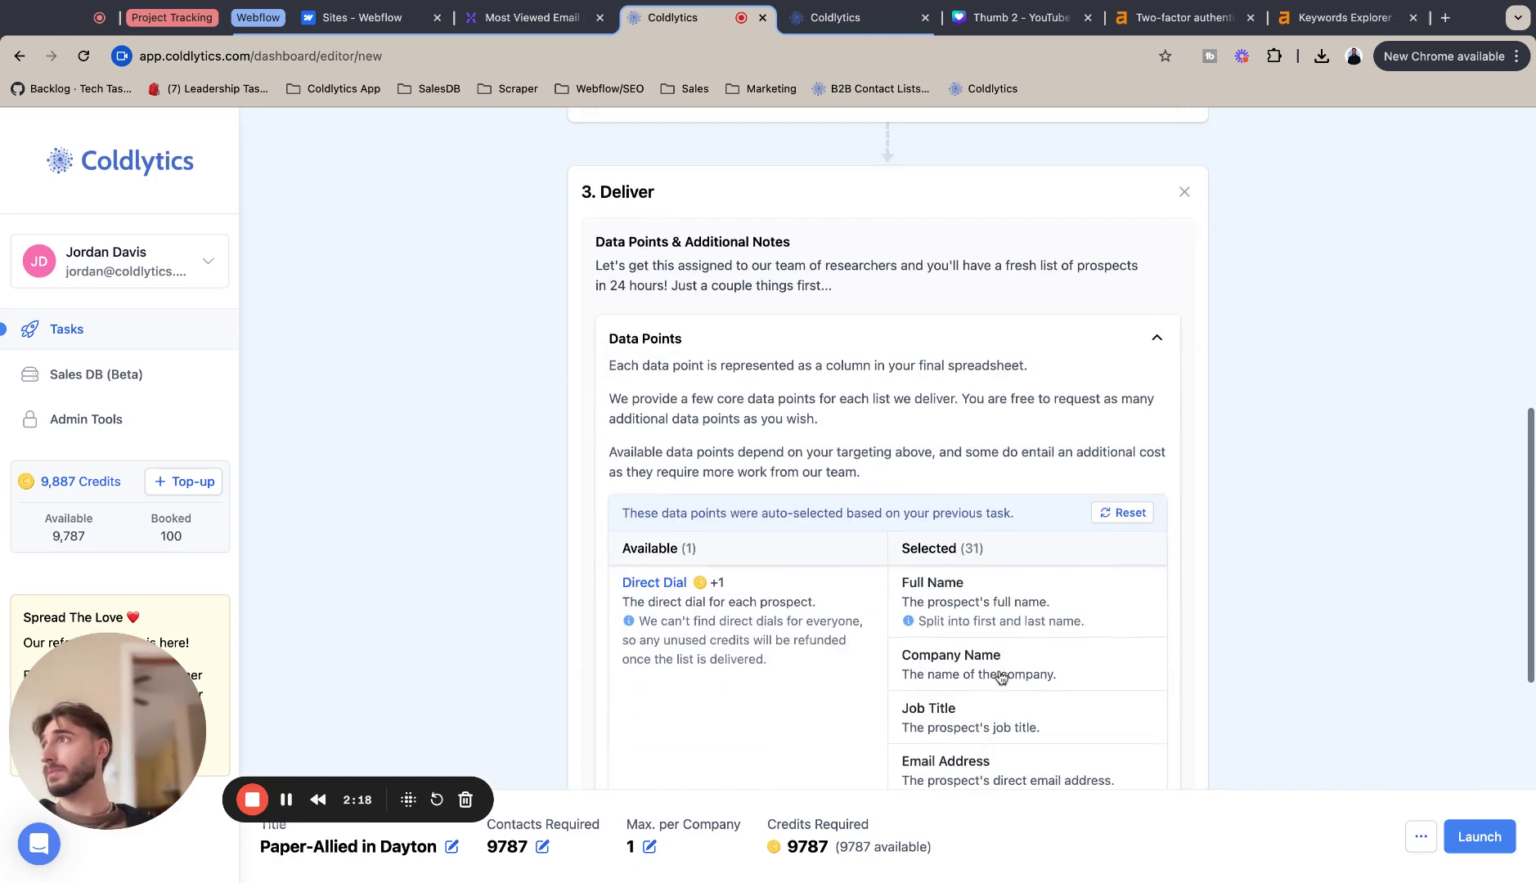
scroll(891, 605, down, 2)
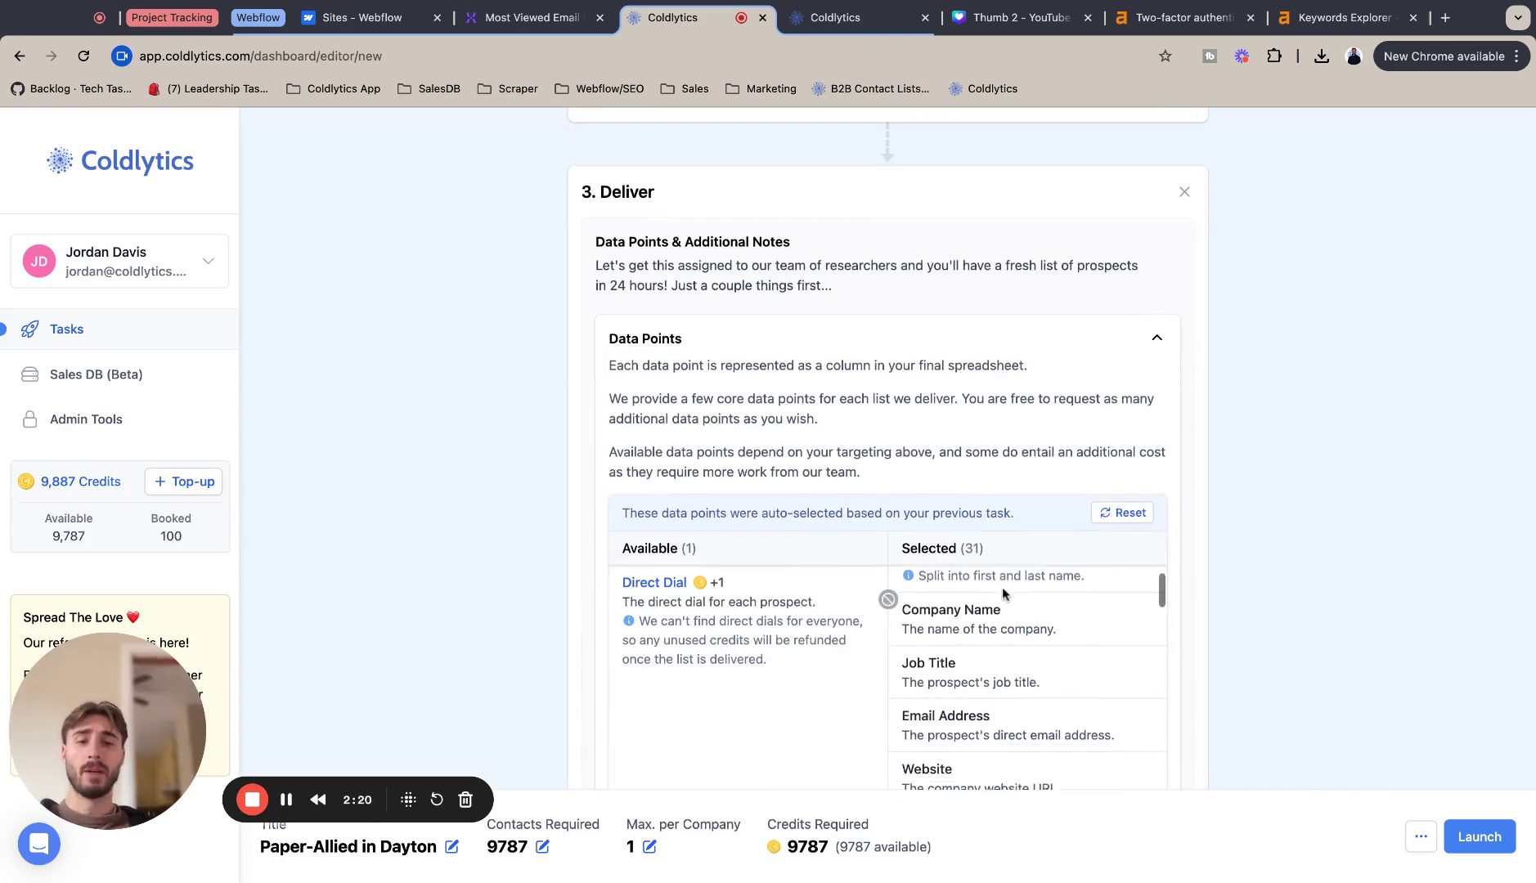
click(1117, 512)
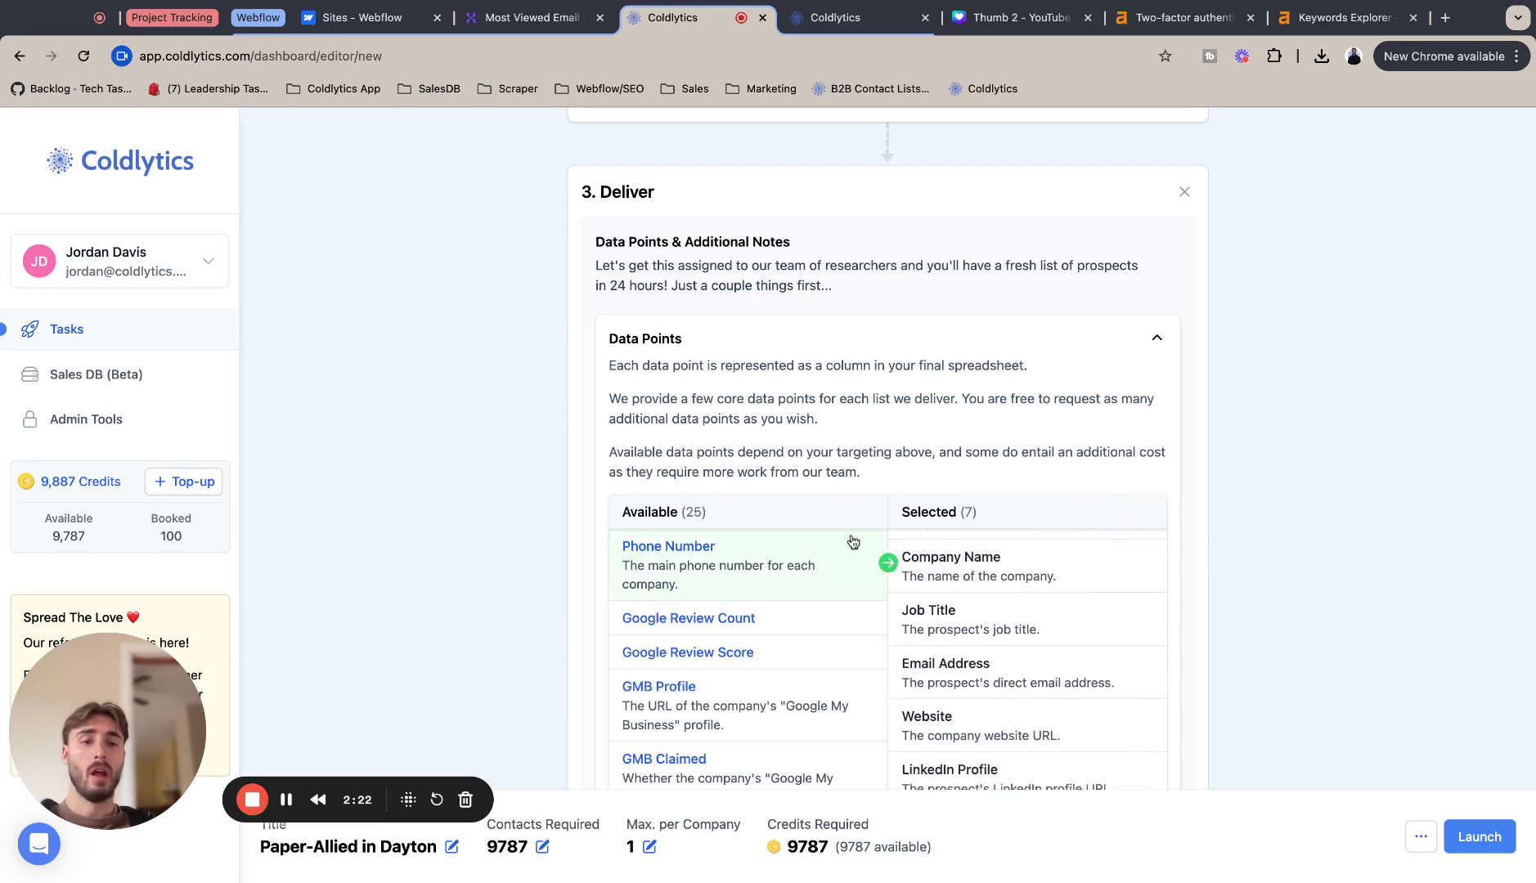
scroll(899, 557, down, 2)
scroll(928, 540, up, 4)
scroll(851, 483, down, 3)
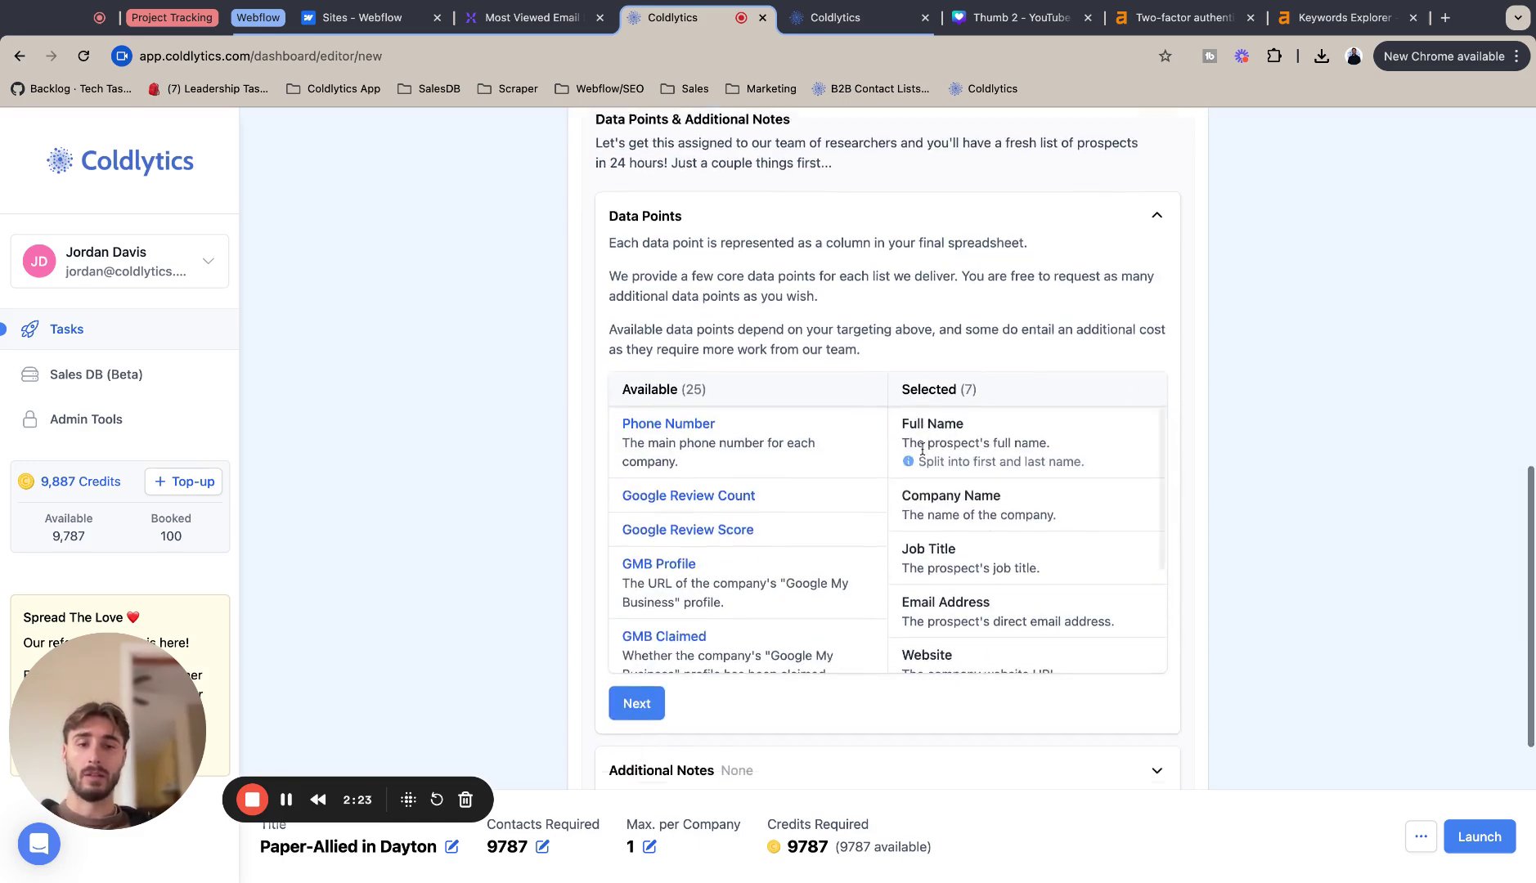
Select Phone Number, Google review count and score, GMB fields, and company social profiles
click(778, 426)
click(775, 424)
click(775, 424)
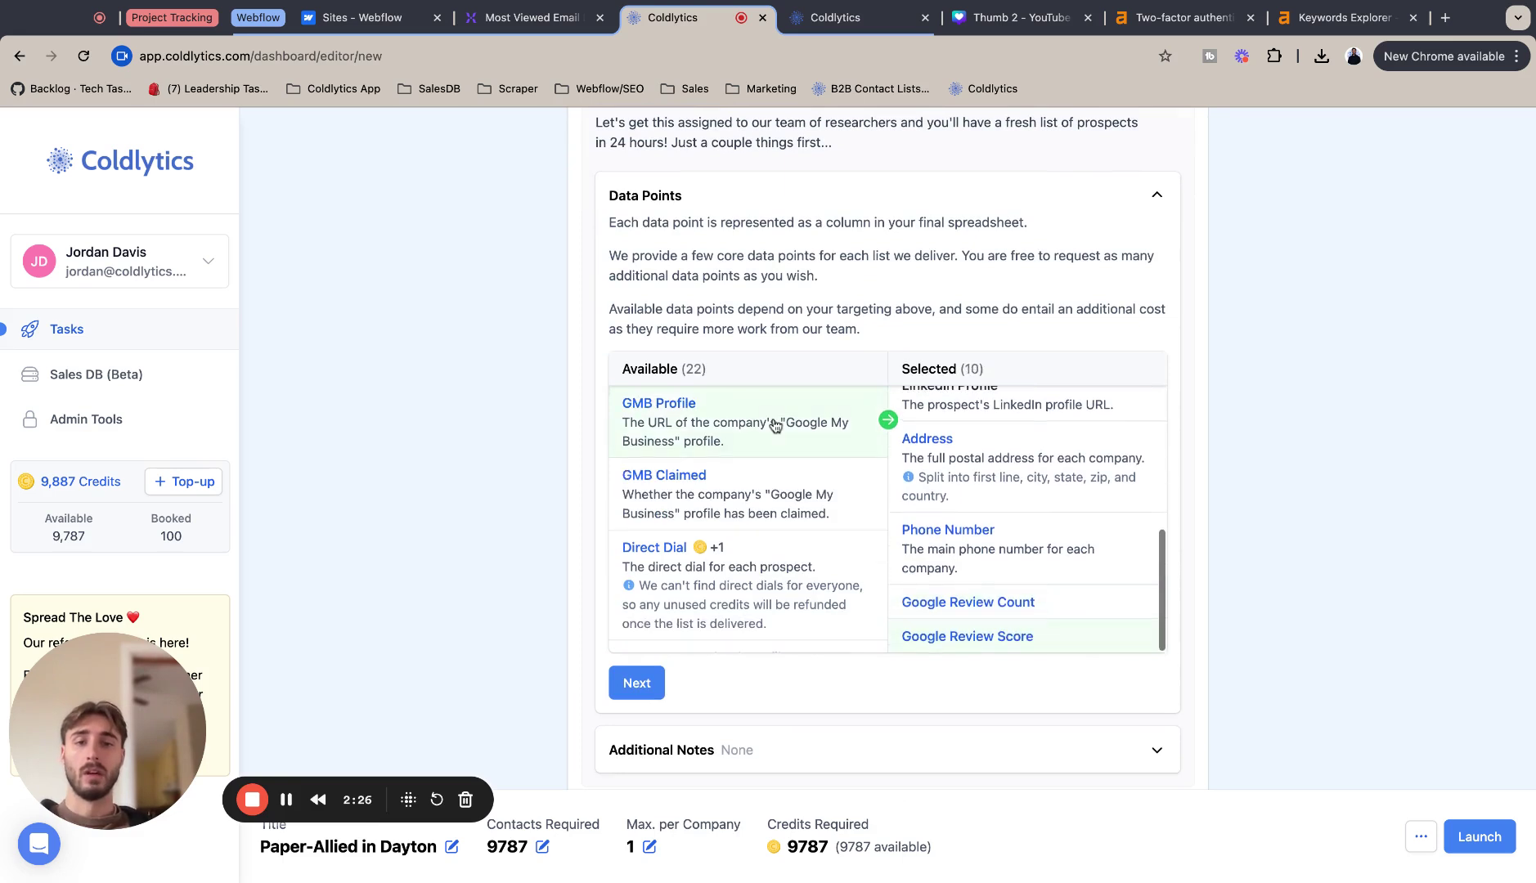
click(772, 427)
click(773, 427)
click(760, 533)
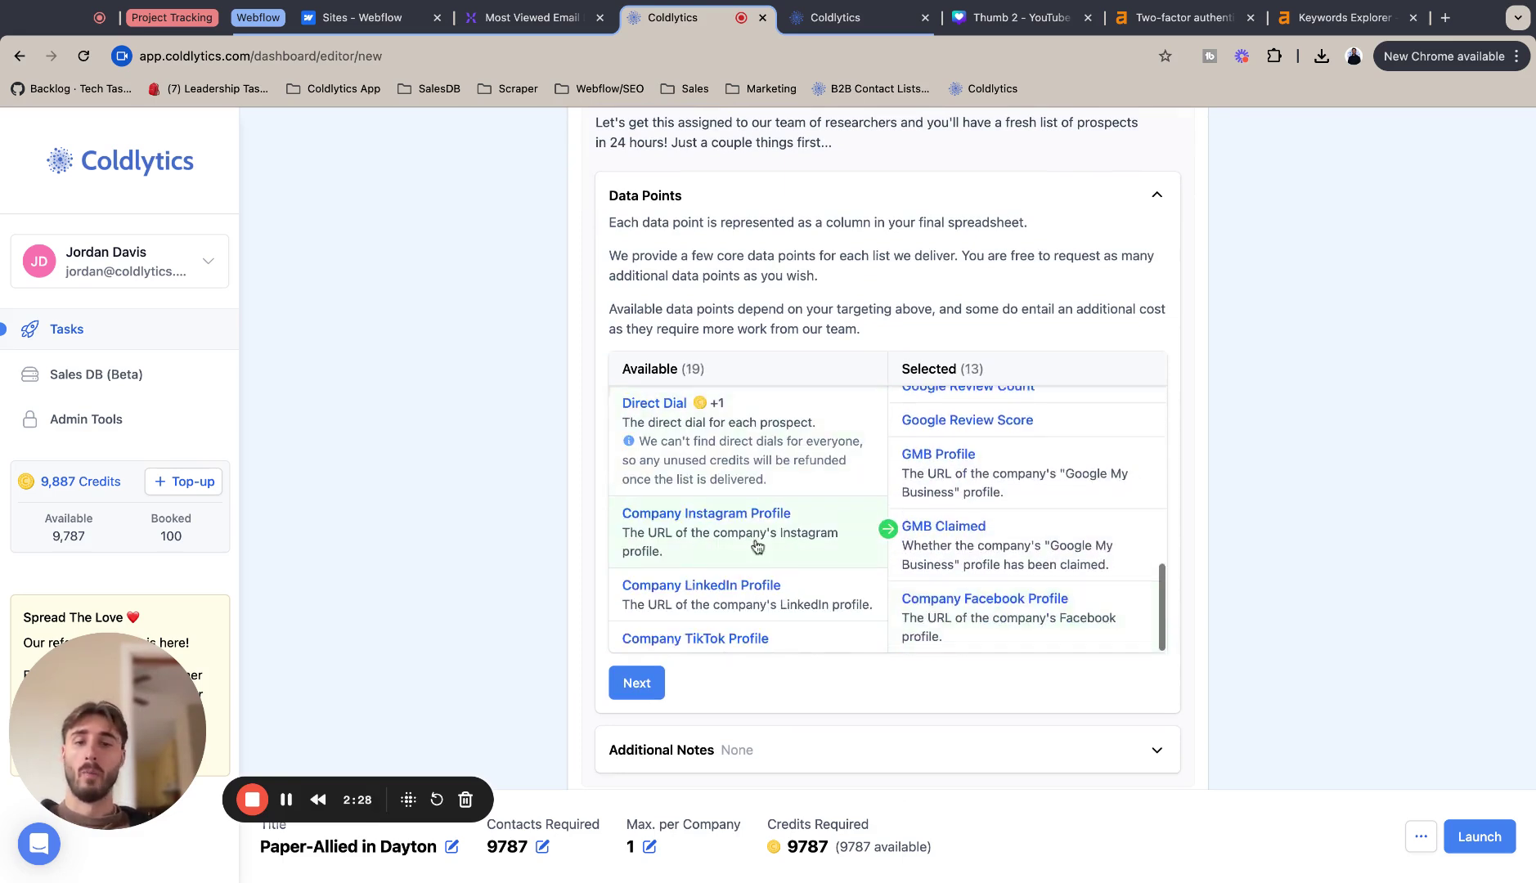
click(759, 540)
click(757, 544)
click(757, 544)
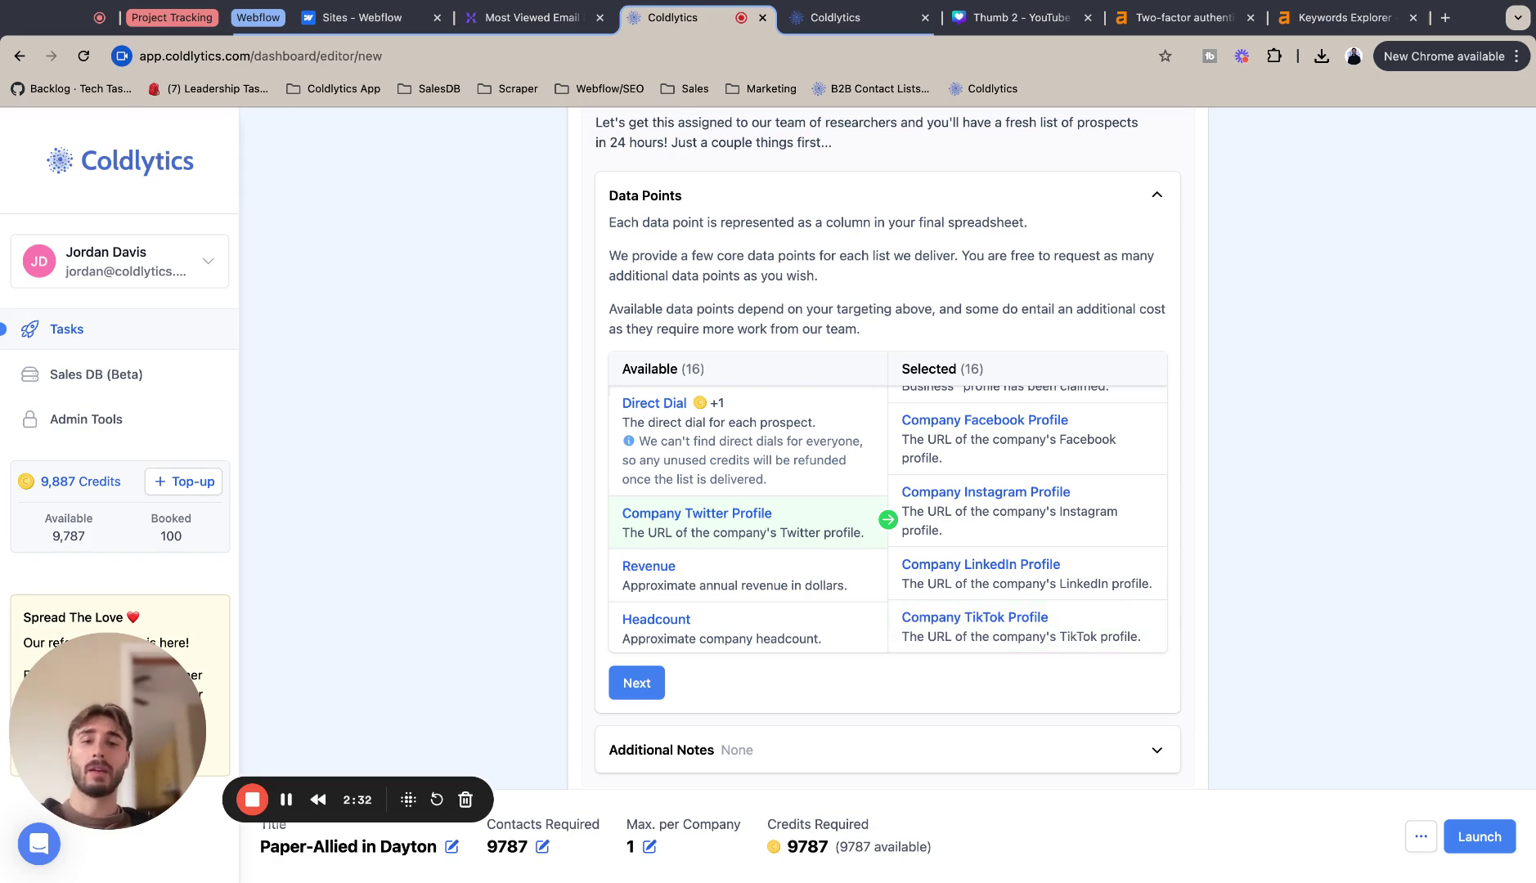
click(758, 523)
Select Revenue, Headcount, Date Established, ad pixels, analytics, Ecommerce, Wordpress, Page Speed, and search fields
click(758, 524)
click(758, 524)
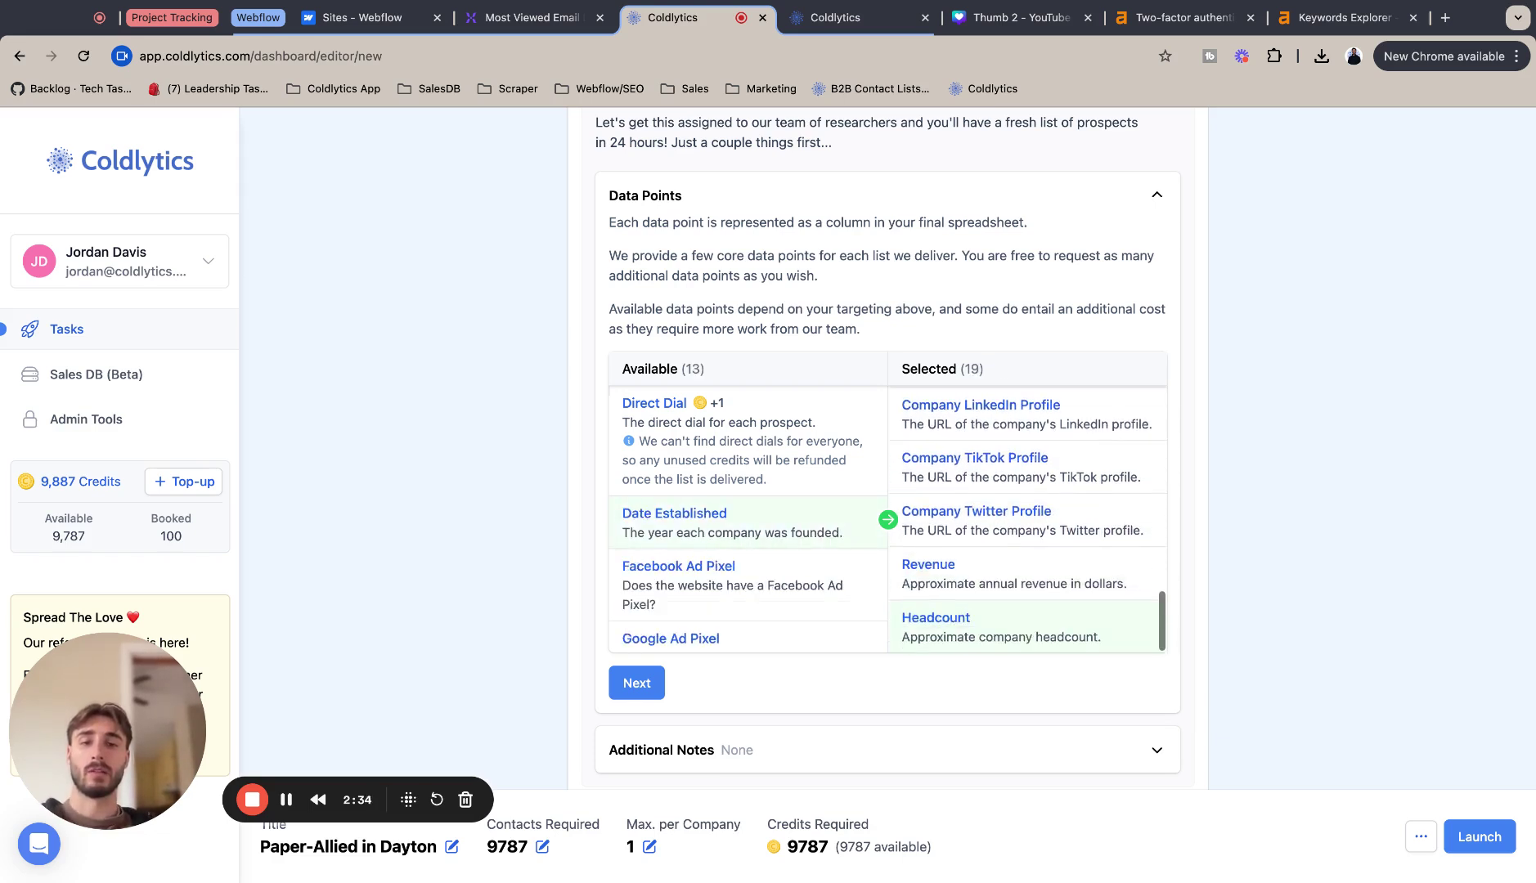
click(757, 523)
click(757, 523)
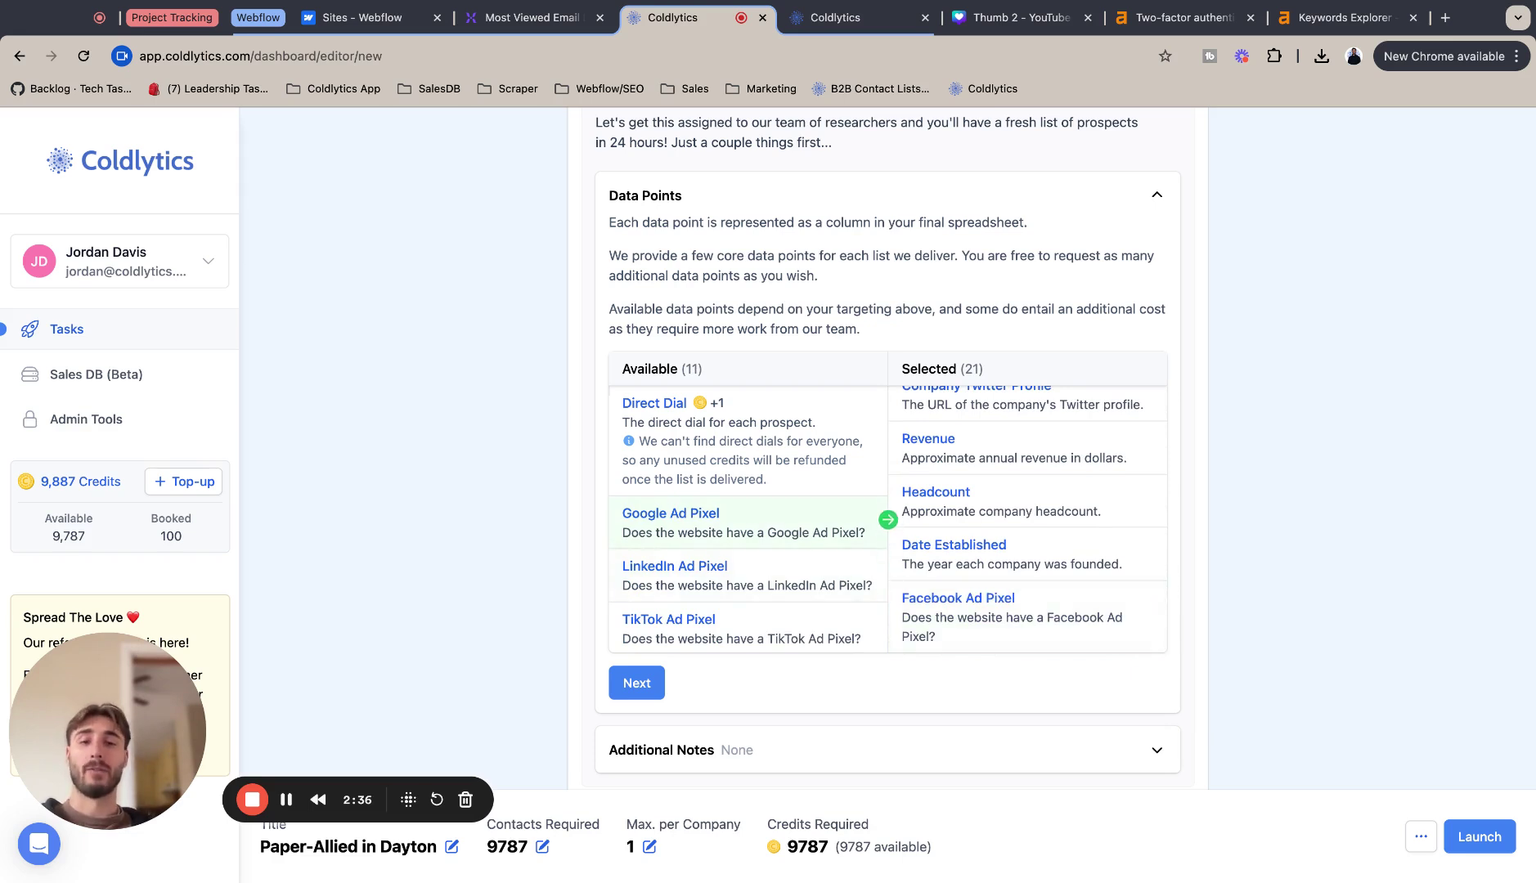
click(757, 524)
click(758, 523)
click(757, 524)
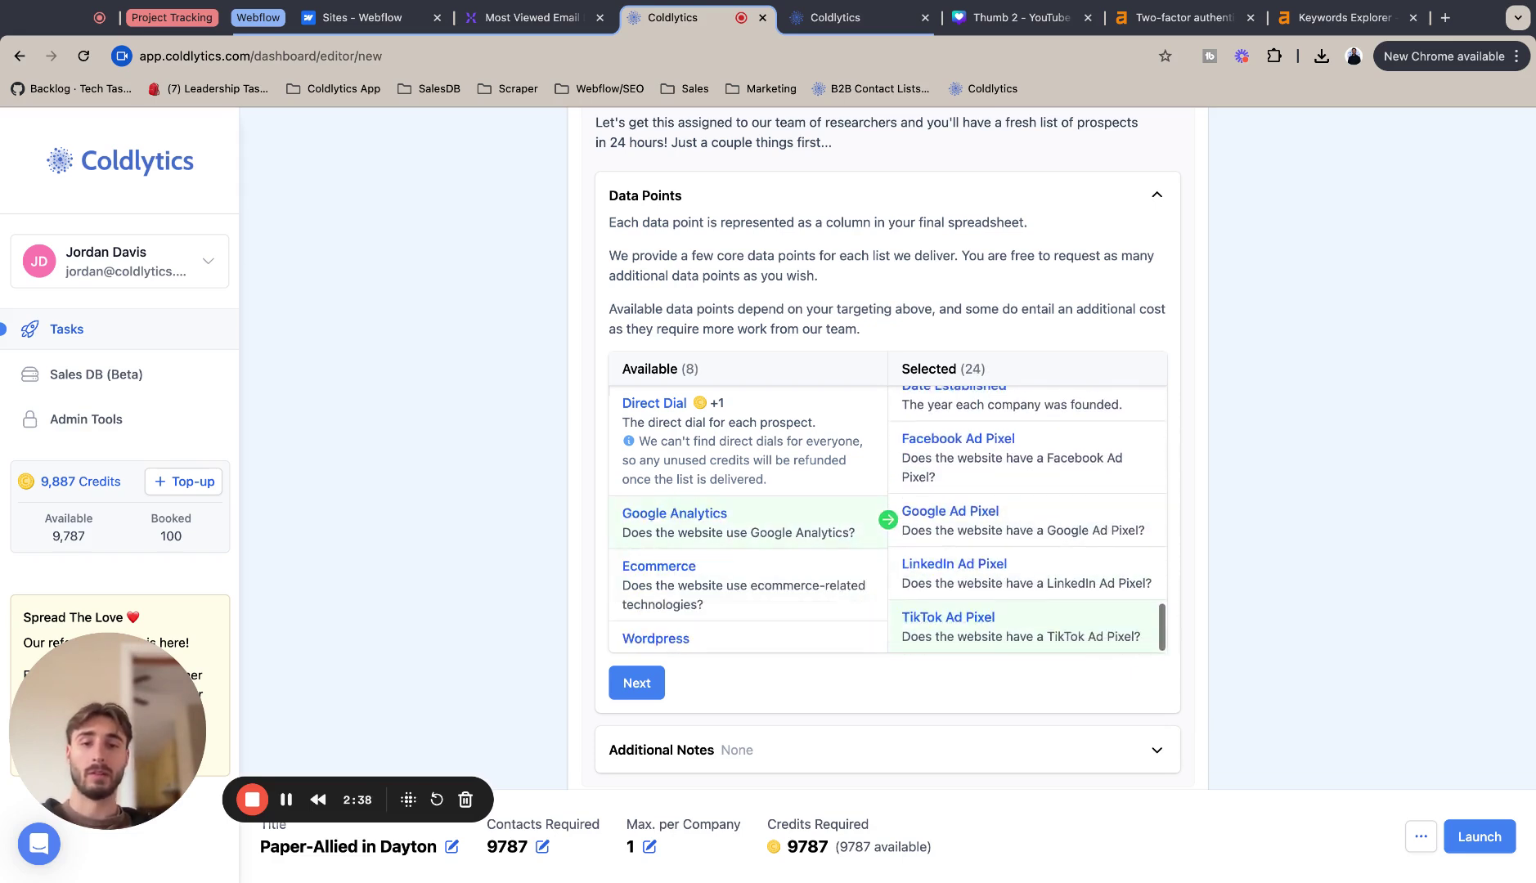
click(758, 523)
click(758, 523)
click(758, 523)
click(758, 523)
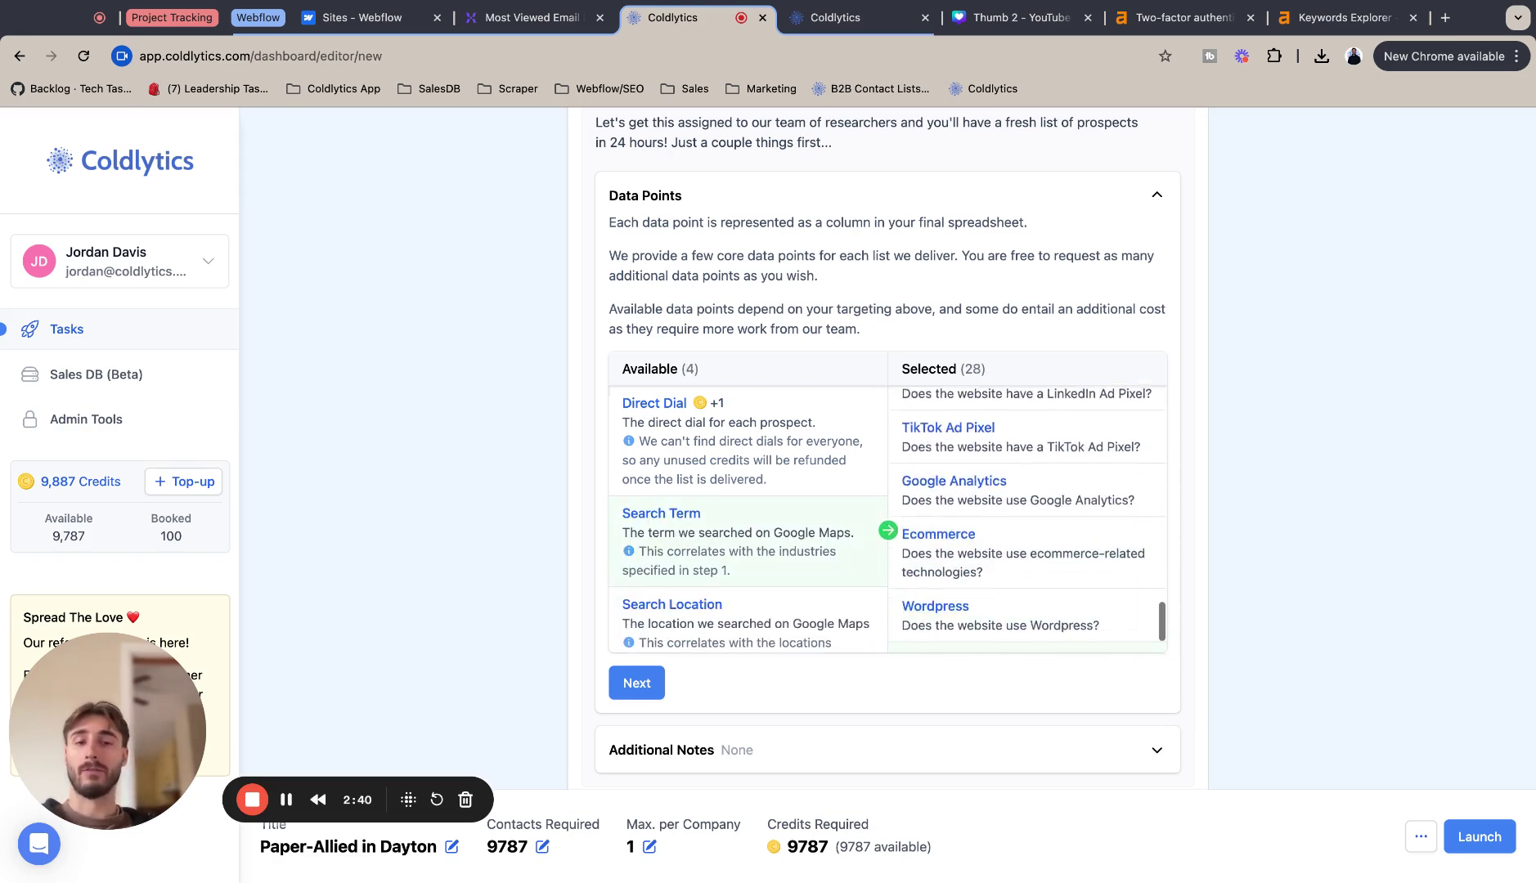
click(849, 542)
click(849, 541)
click(849, 542)
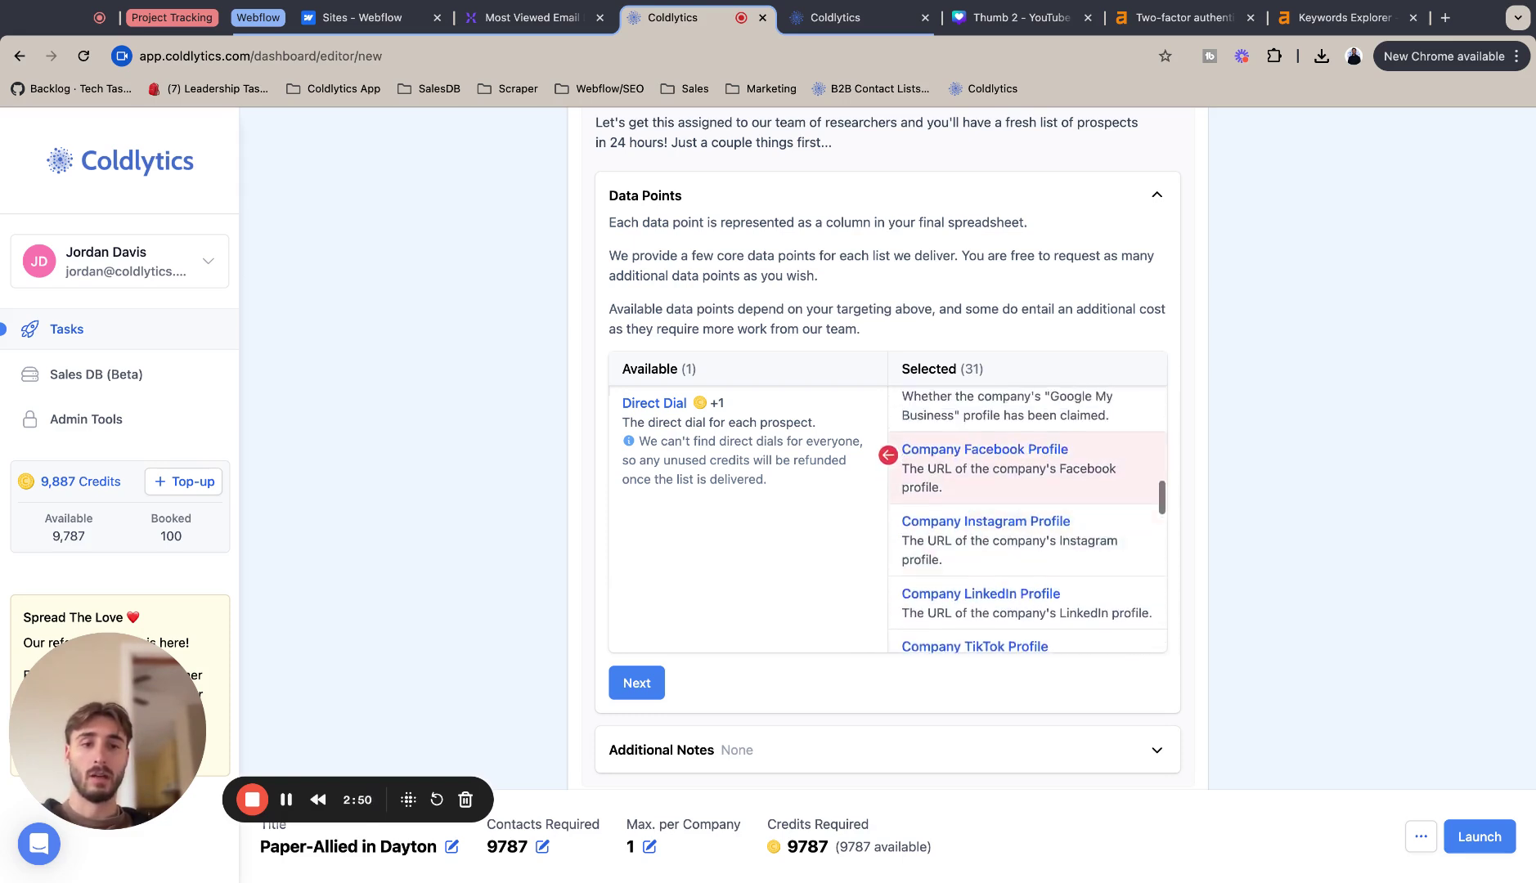
scroll(1008, 537, up, 4)
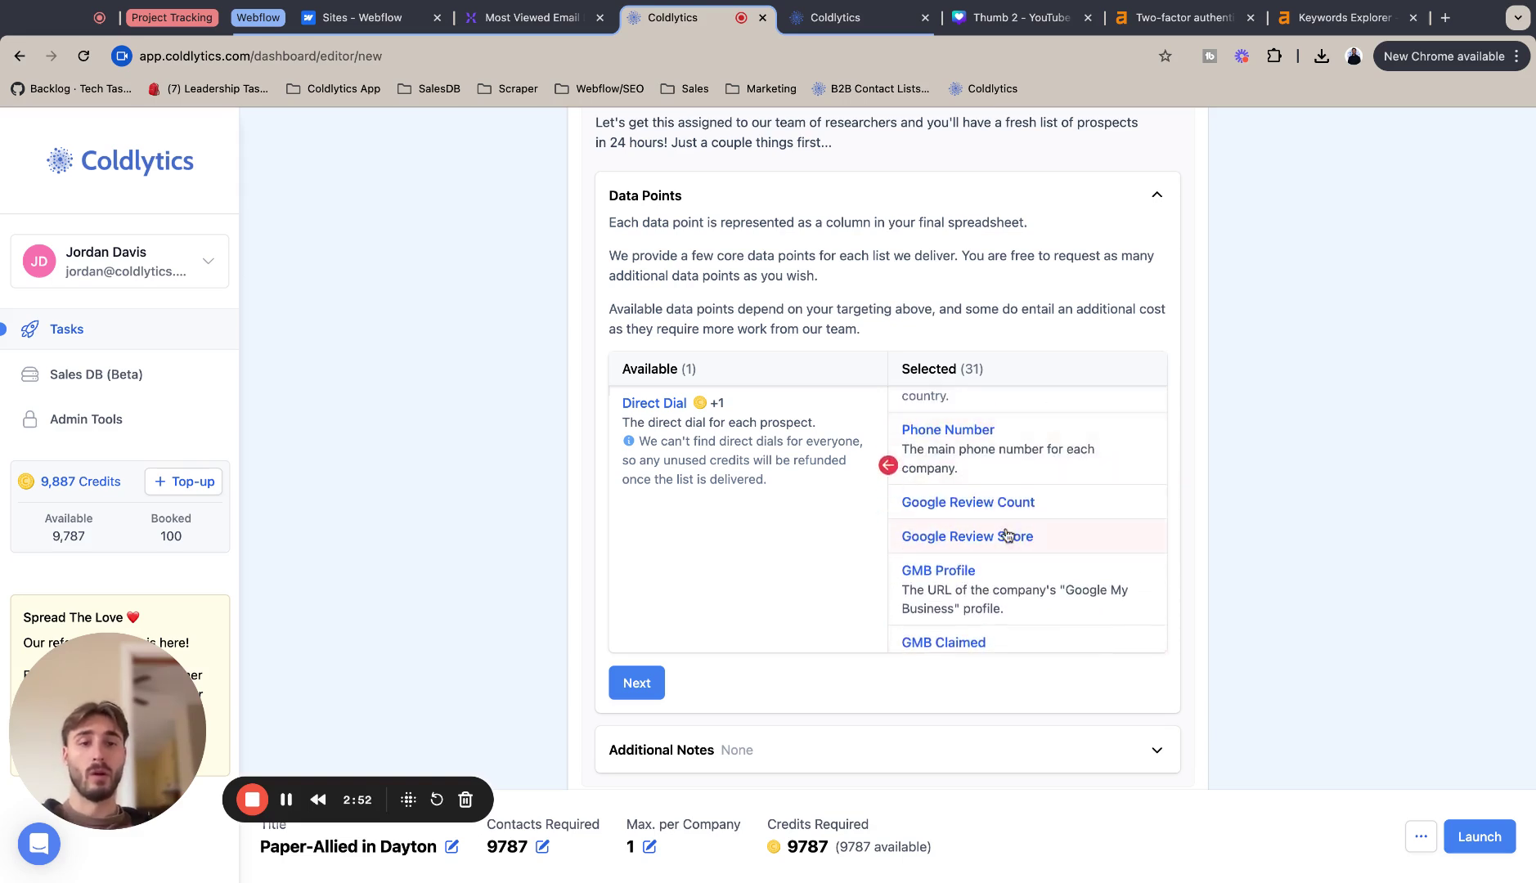
scroll(900, 561, down, 2)
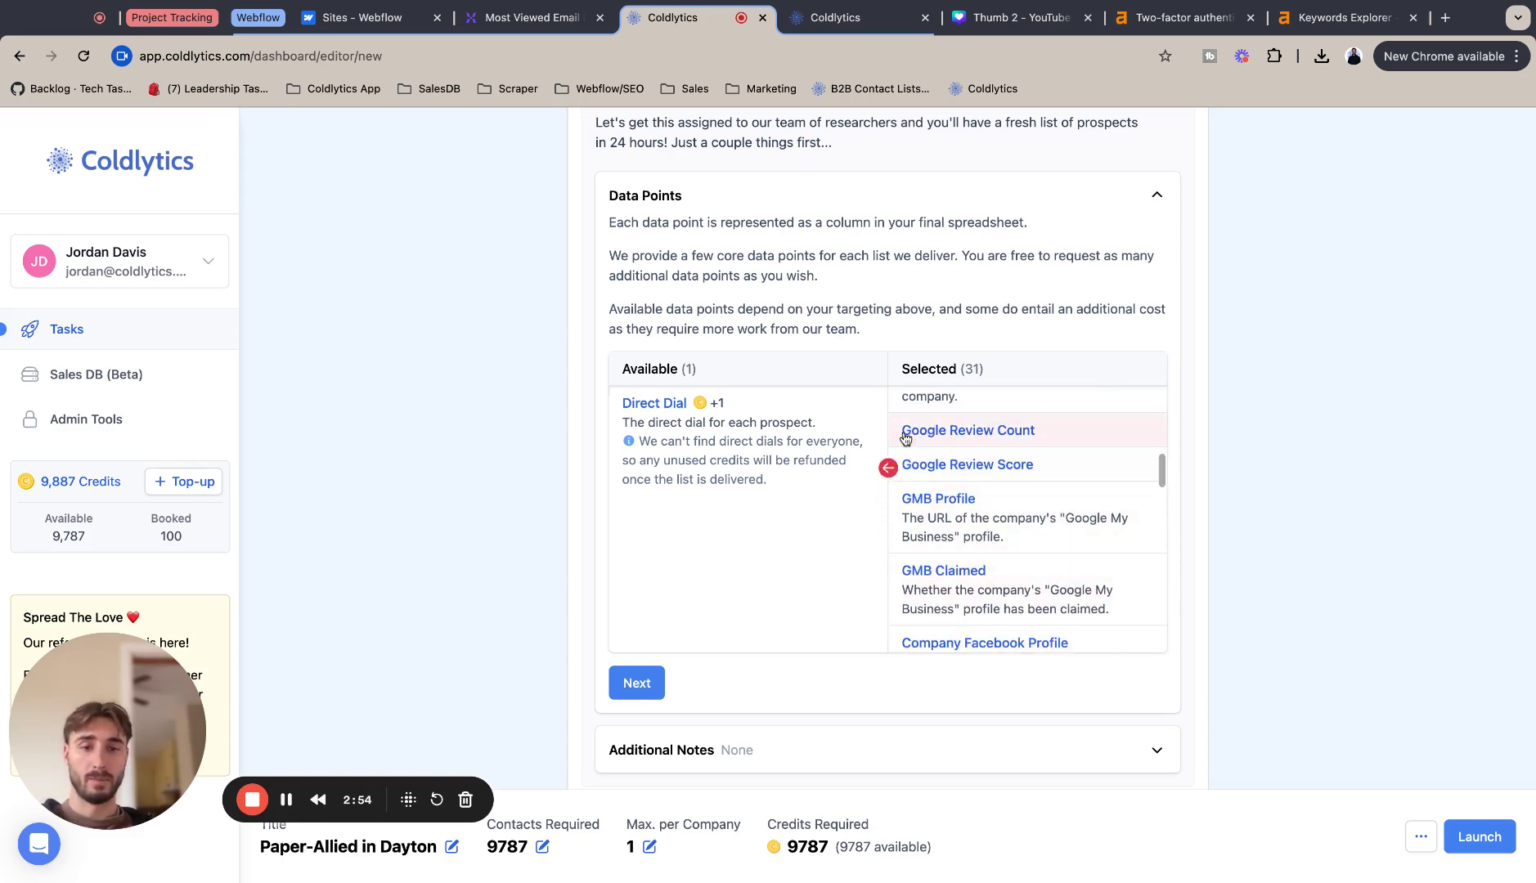
scroll(1018, 557, up, 1)
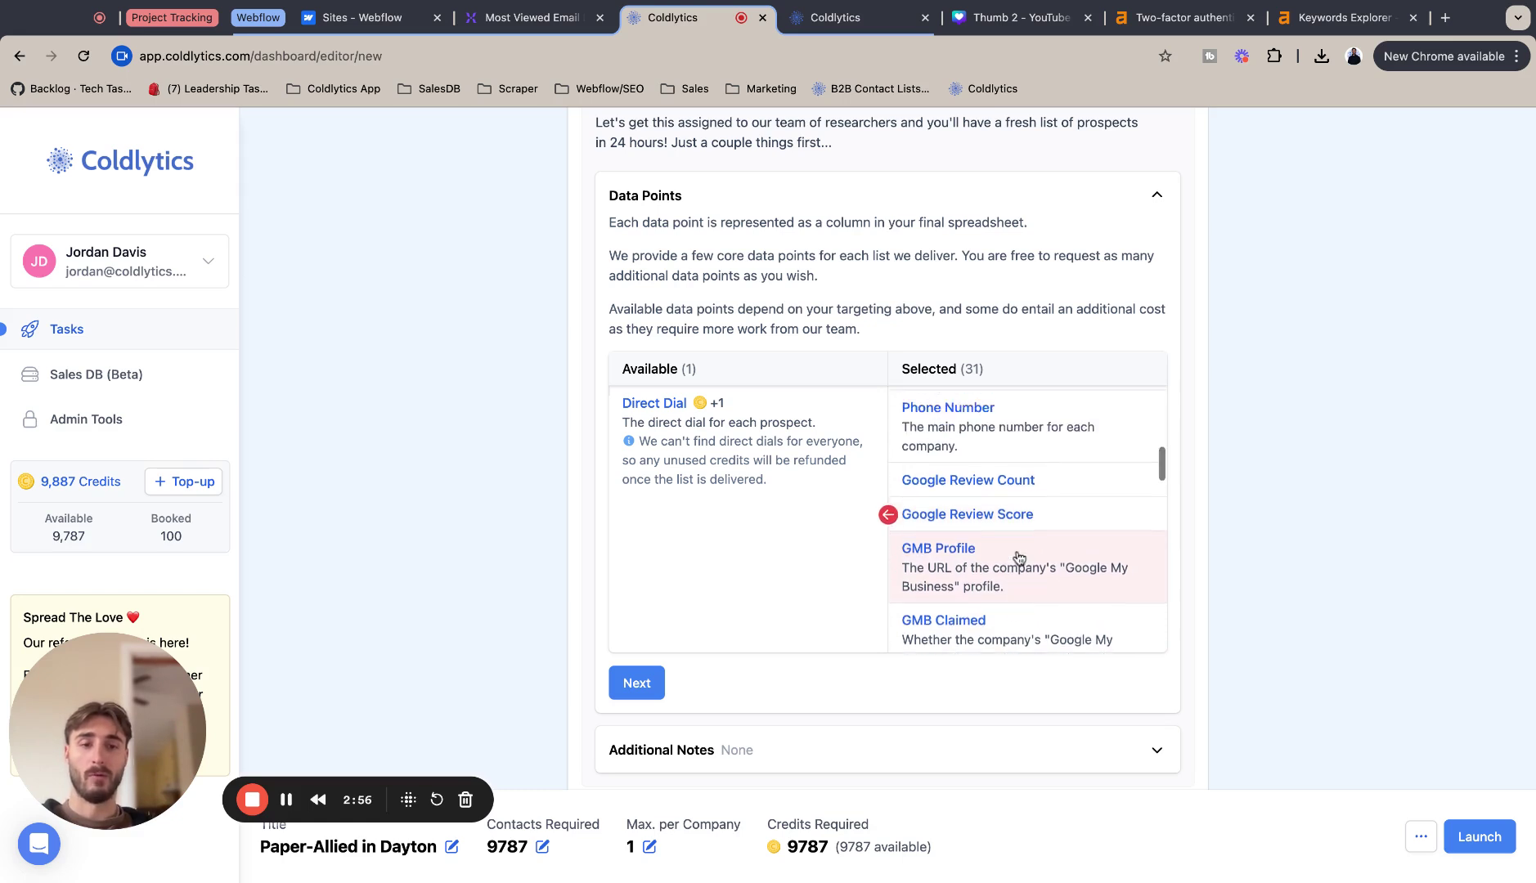
scroll(1019, 557, down, 5)
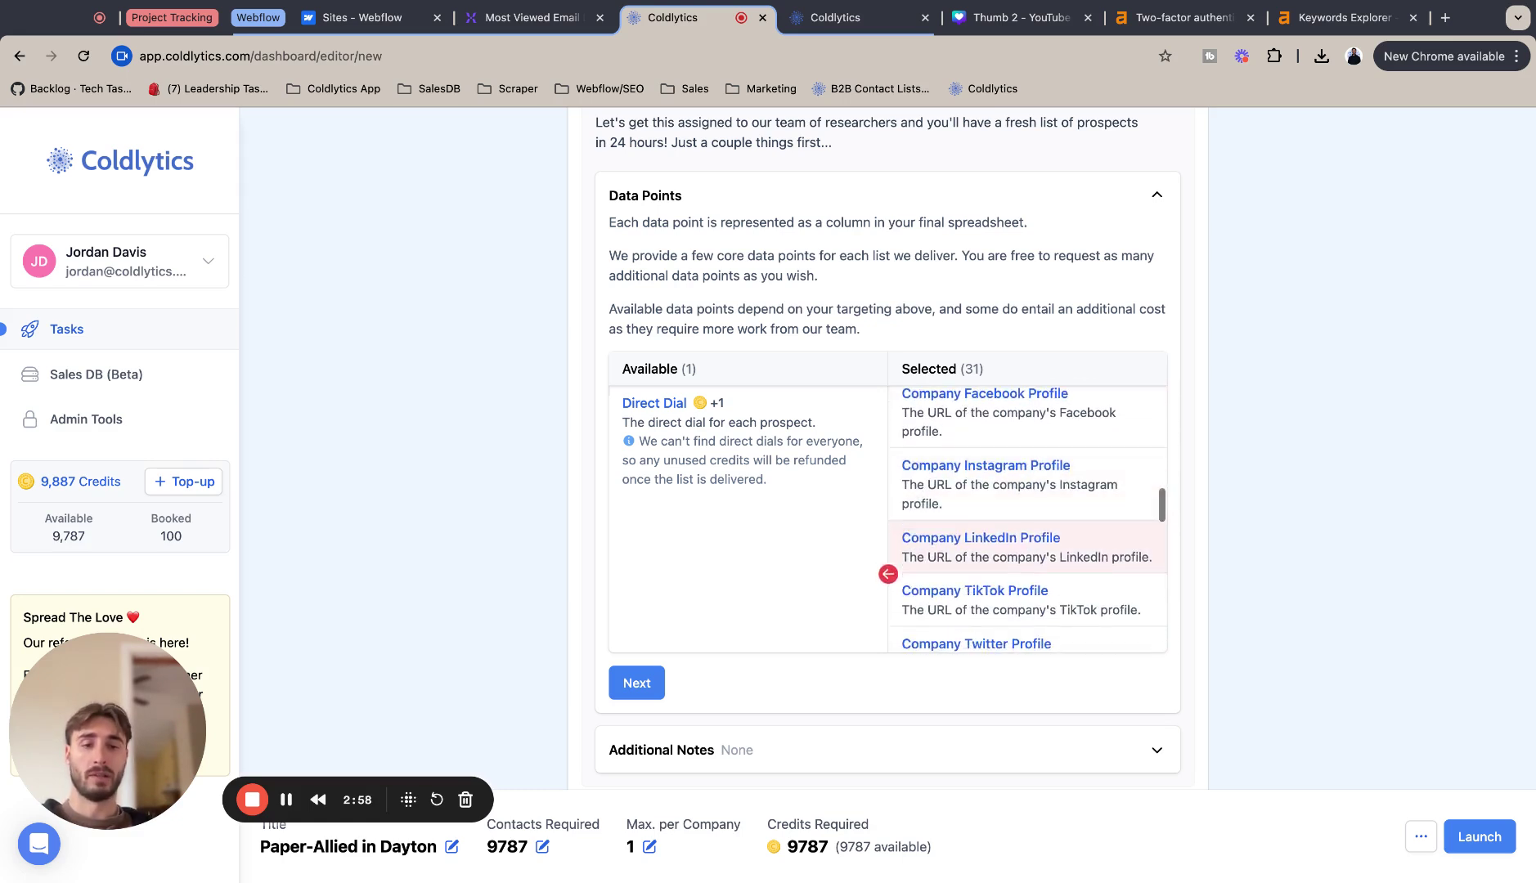
scroll(993, 579, down, 4)
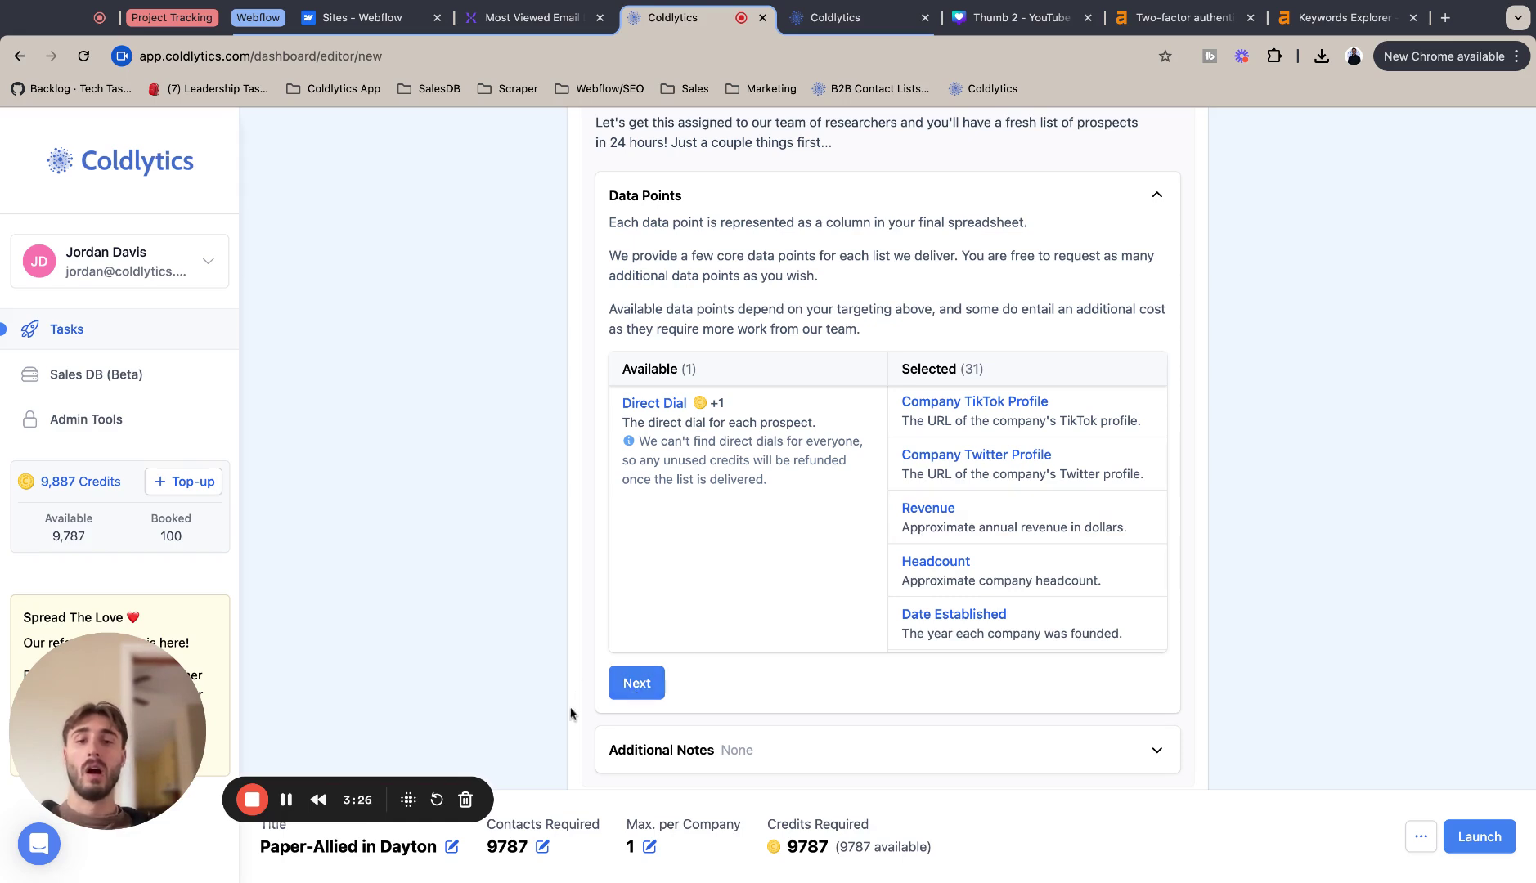
Finish the Deliver step without notes and set Contacts Required to 100
click(624, 692)
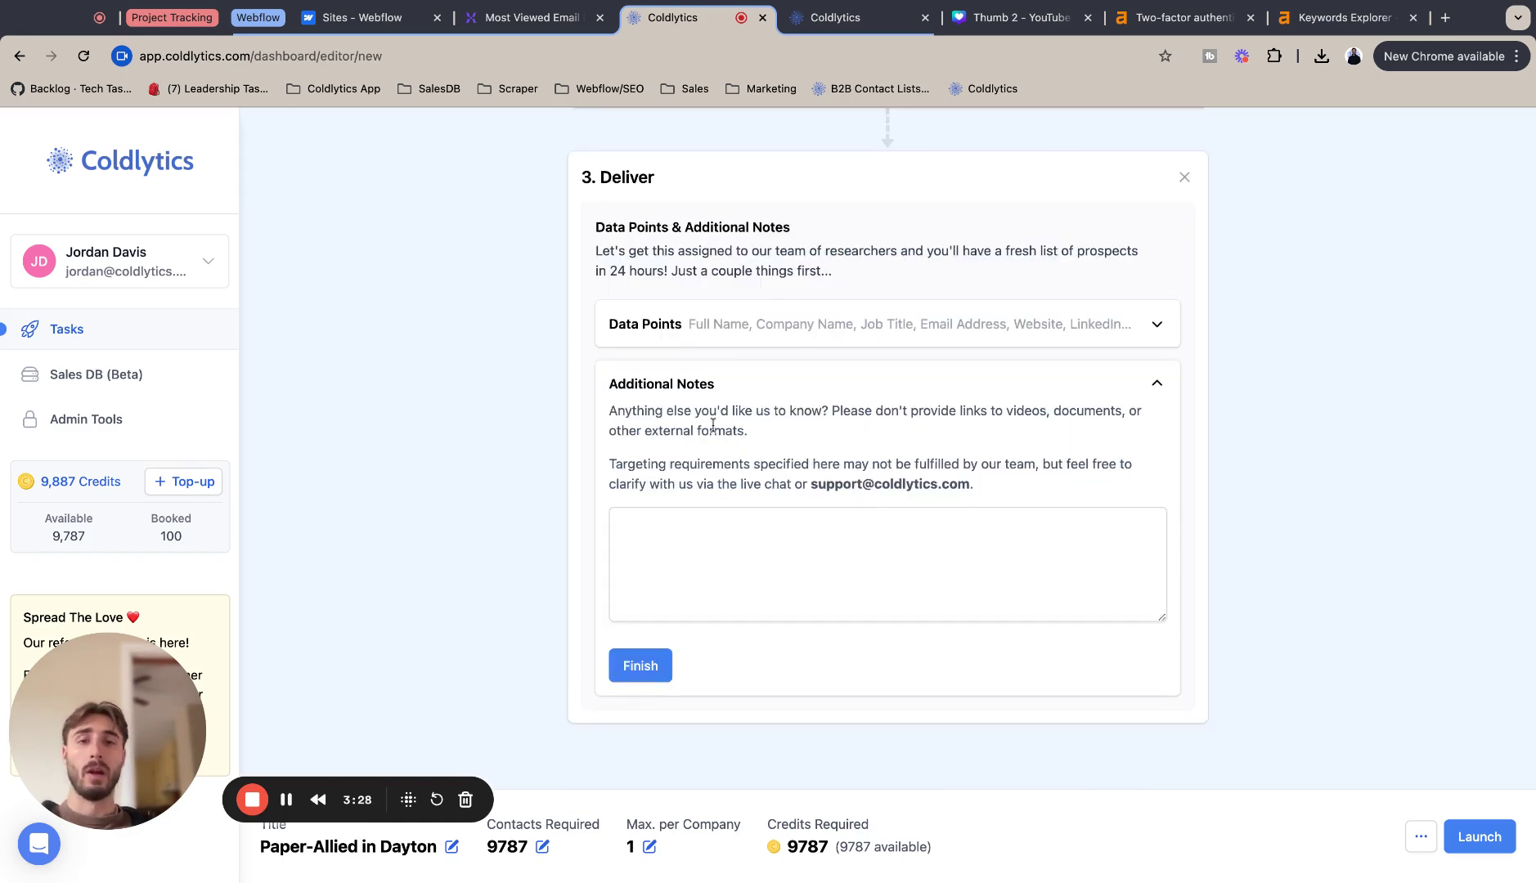
click(642, 666)
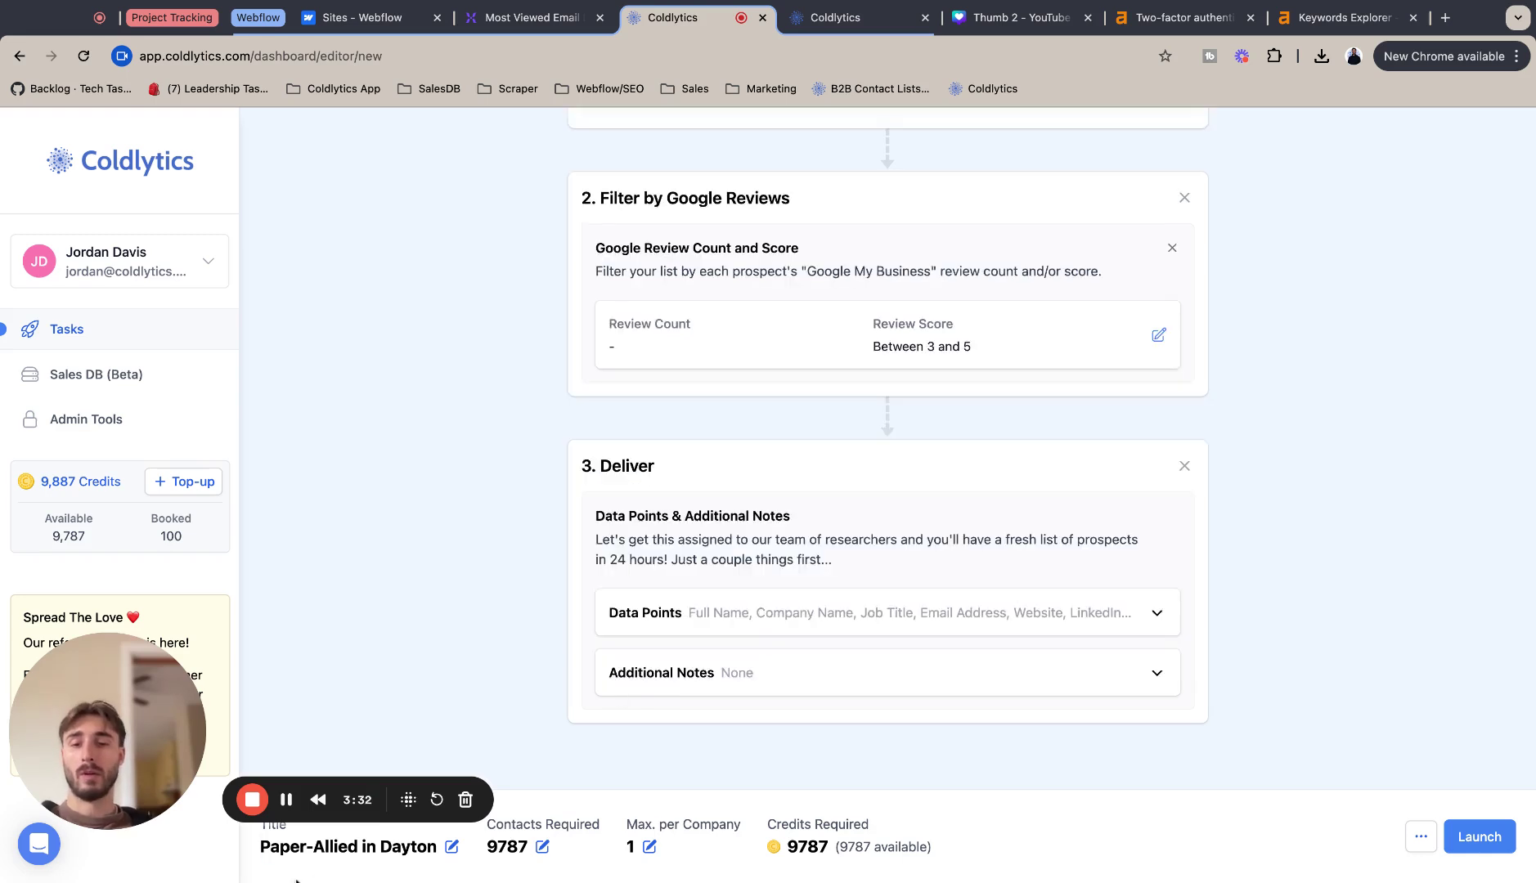
click(513, 849)
text(100)
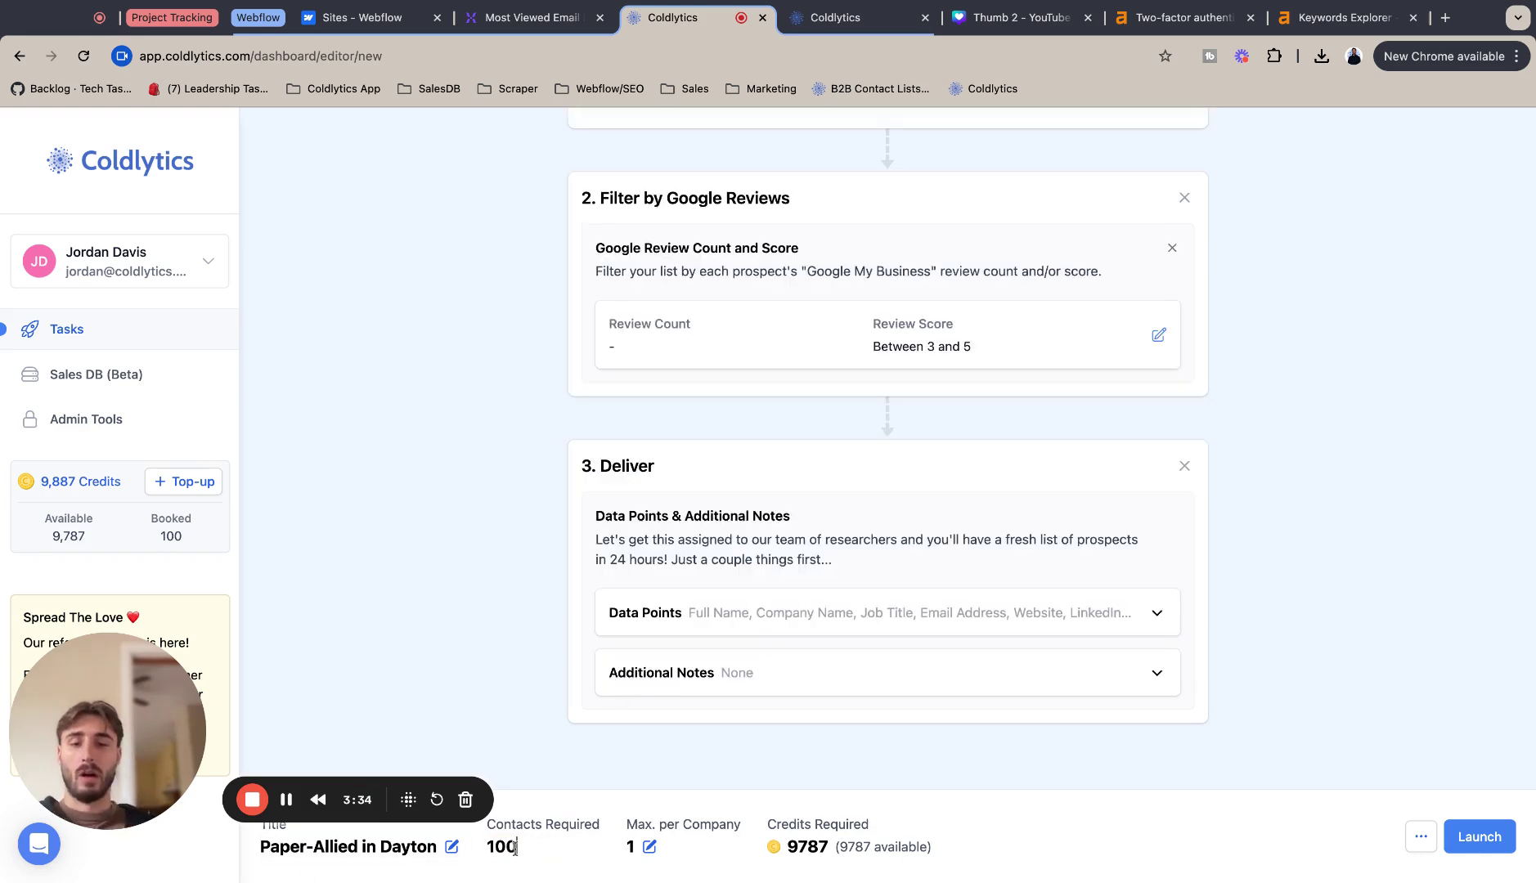
click(563, 748)
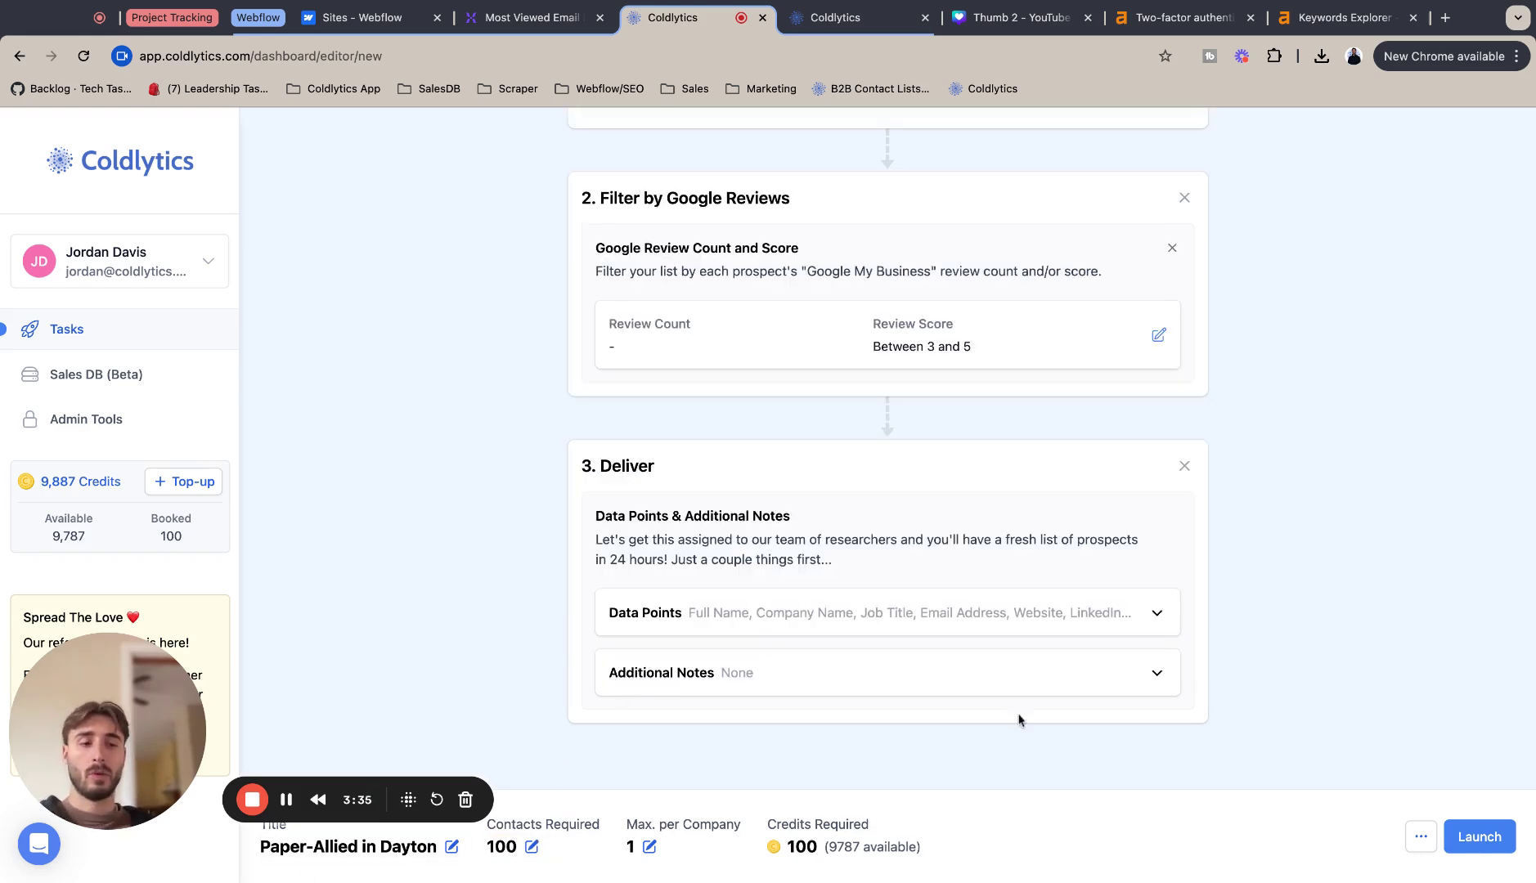
click(1419, 836)
click(1420, 846)
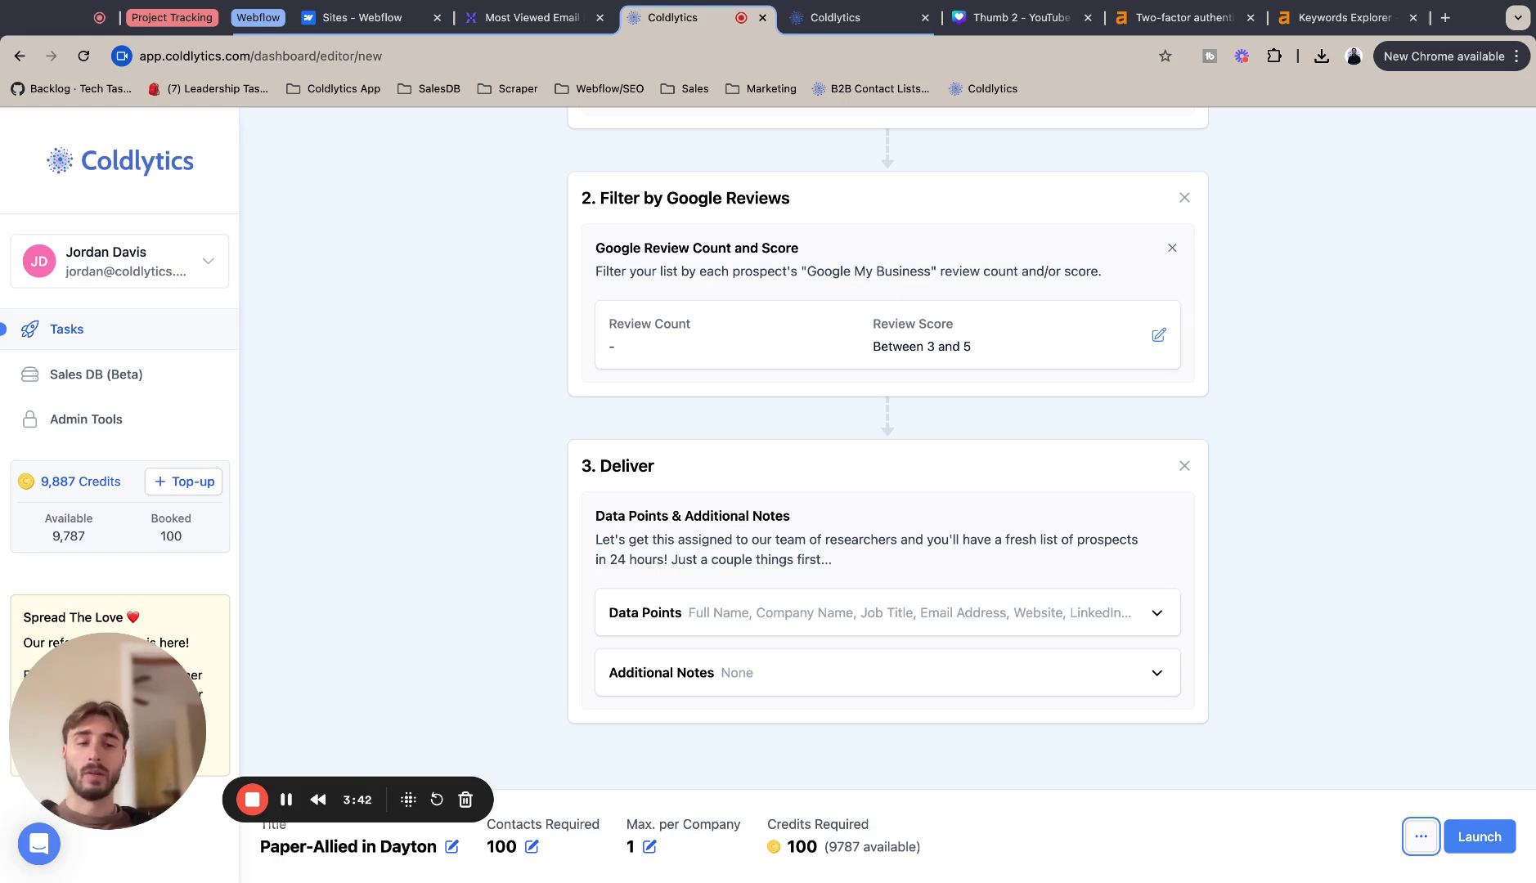
Launch the Paper-Allied in Dayton task from the bottom bar
click(1465, 843)
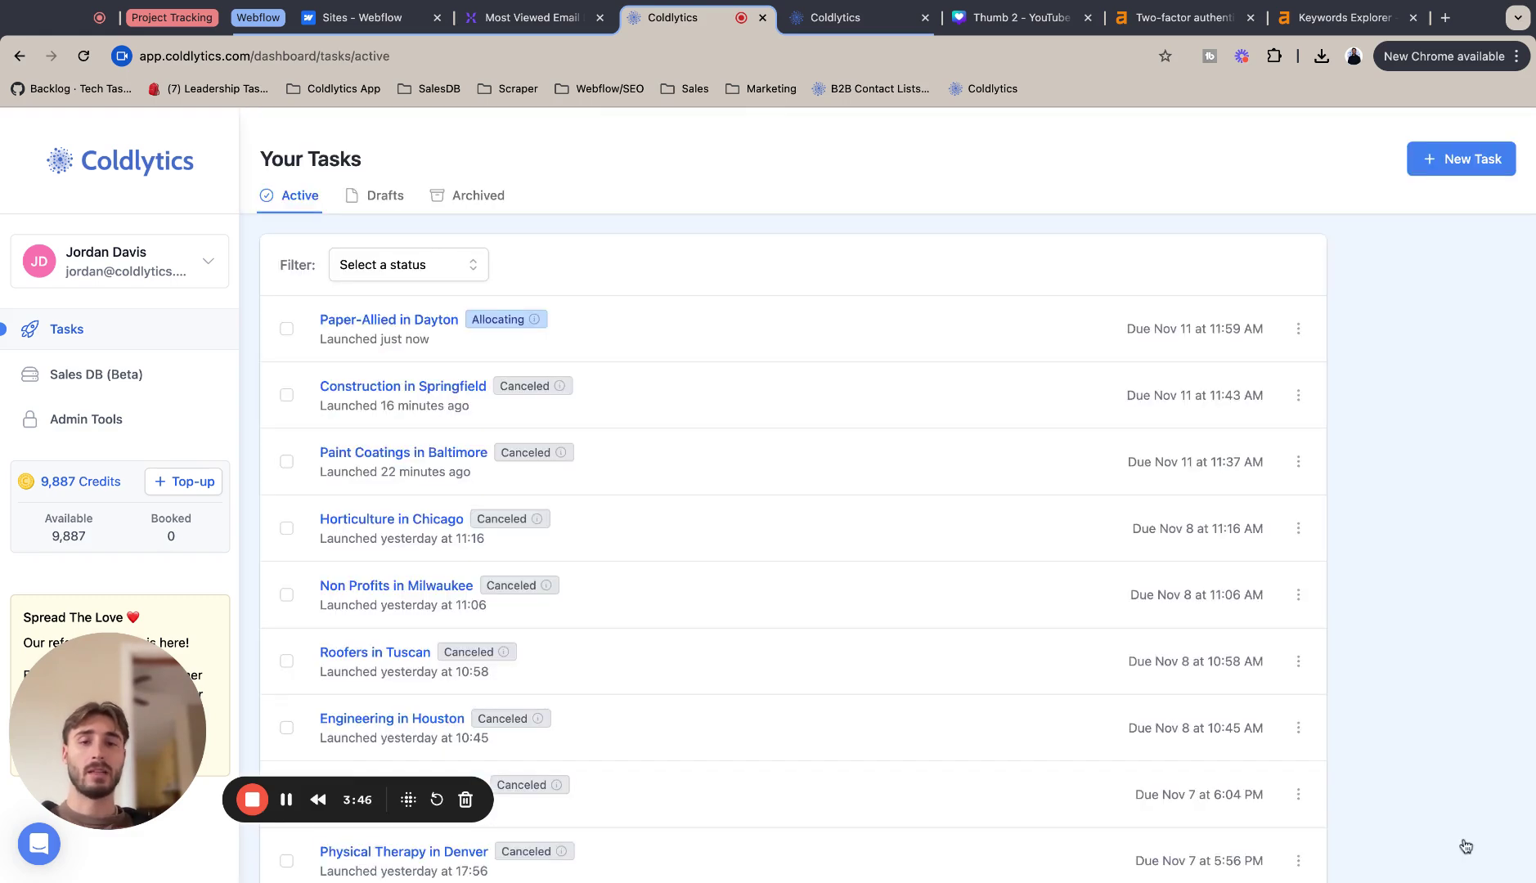